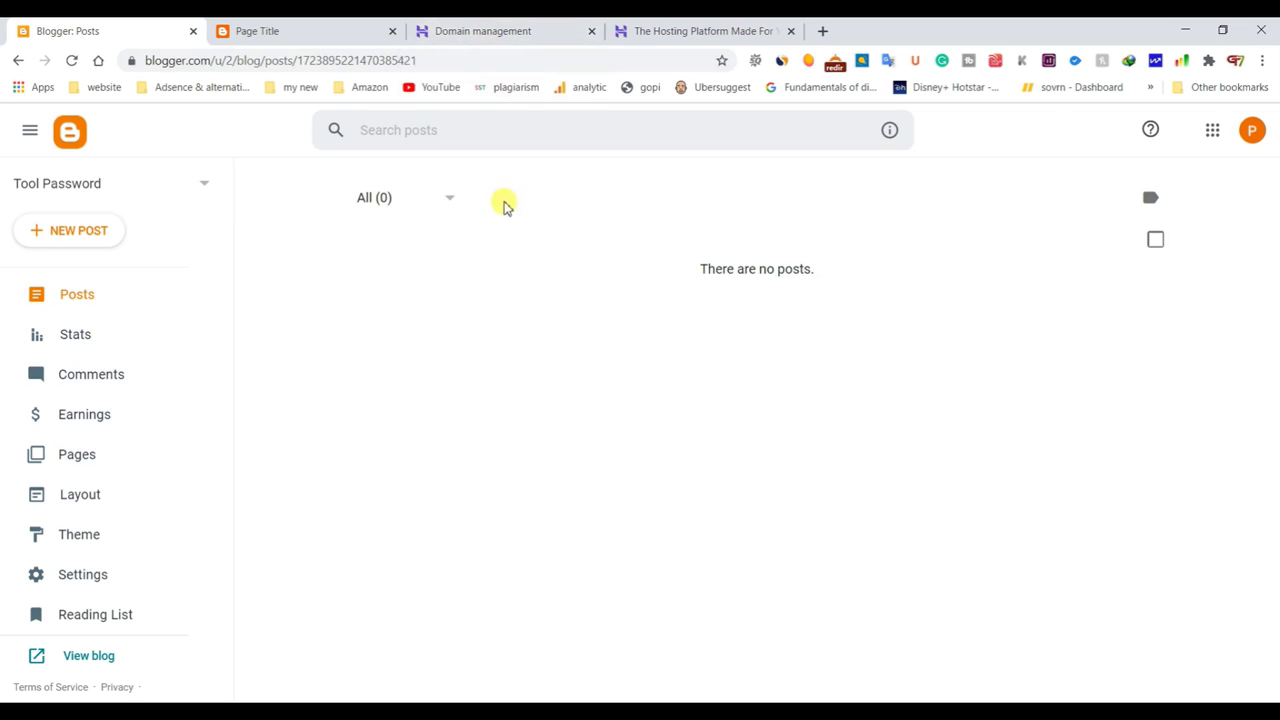
# - Switch to Hostinger's domain management page and check the details of securepassword.xyz
pyautogui.click(471, 31)
pyautogui.moveTo(574, 318); pyautogui.dragTo(340, 302)
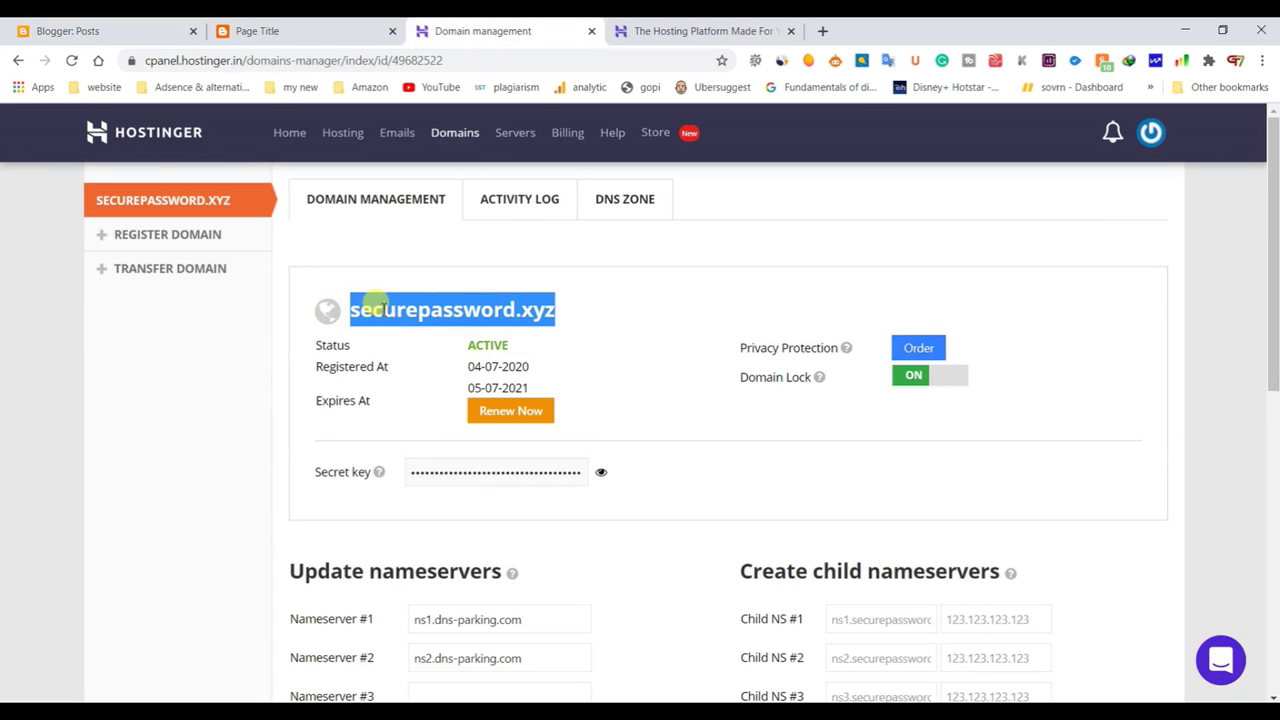
pyautogui.click(447, 335)
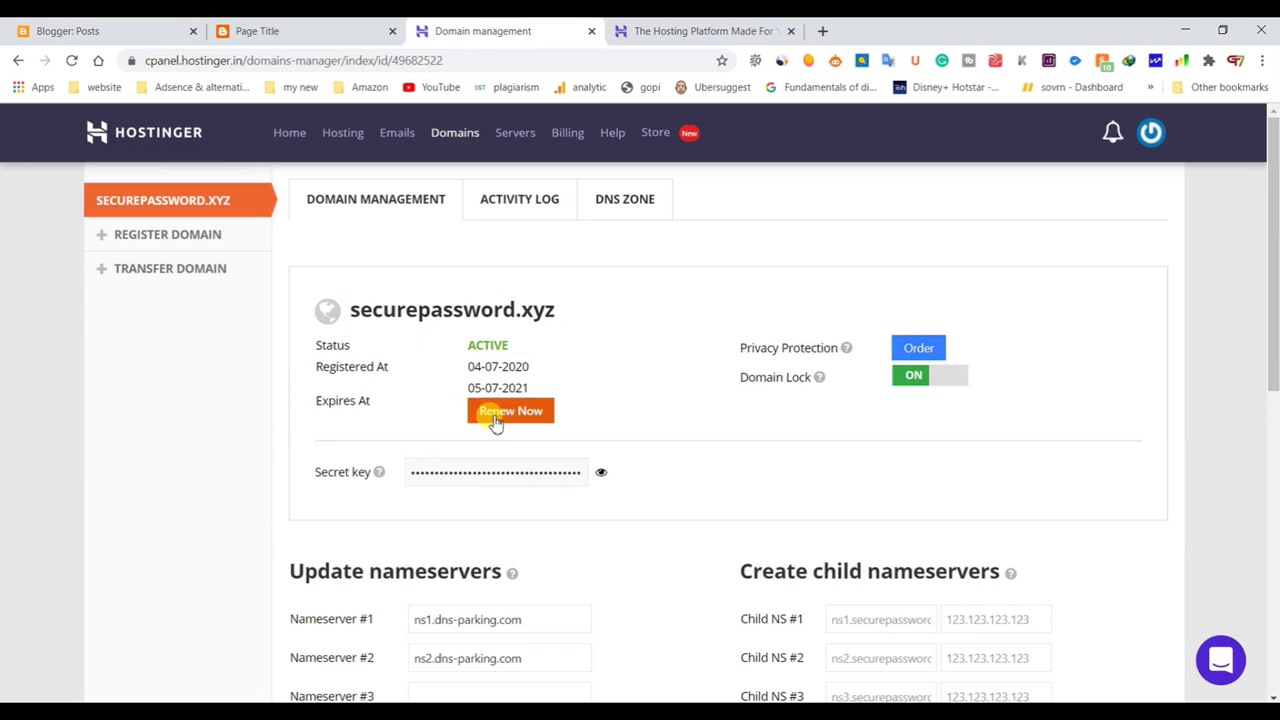
pyautogui.moveTo(346, 310); pyautogui.dragTo(563, 320)
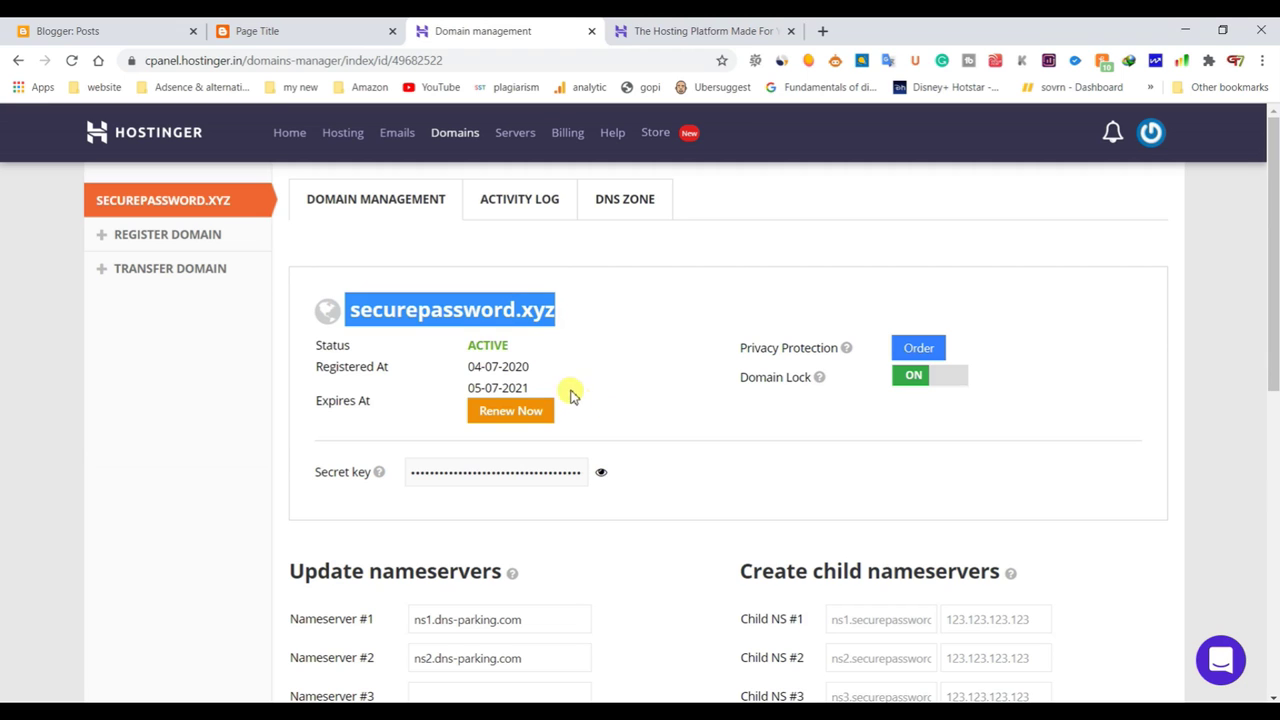
# - View the live Tool Password blog from Blogger and return to its dashboard
pyautogui.click(115, 30)
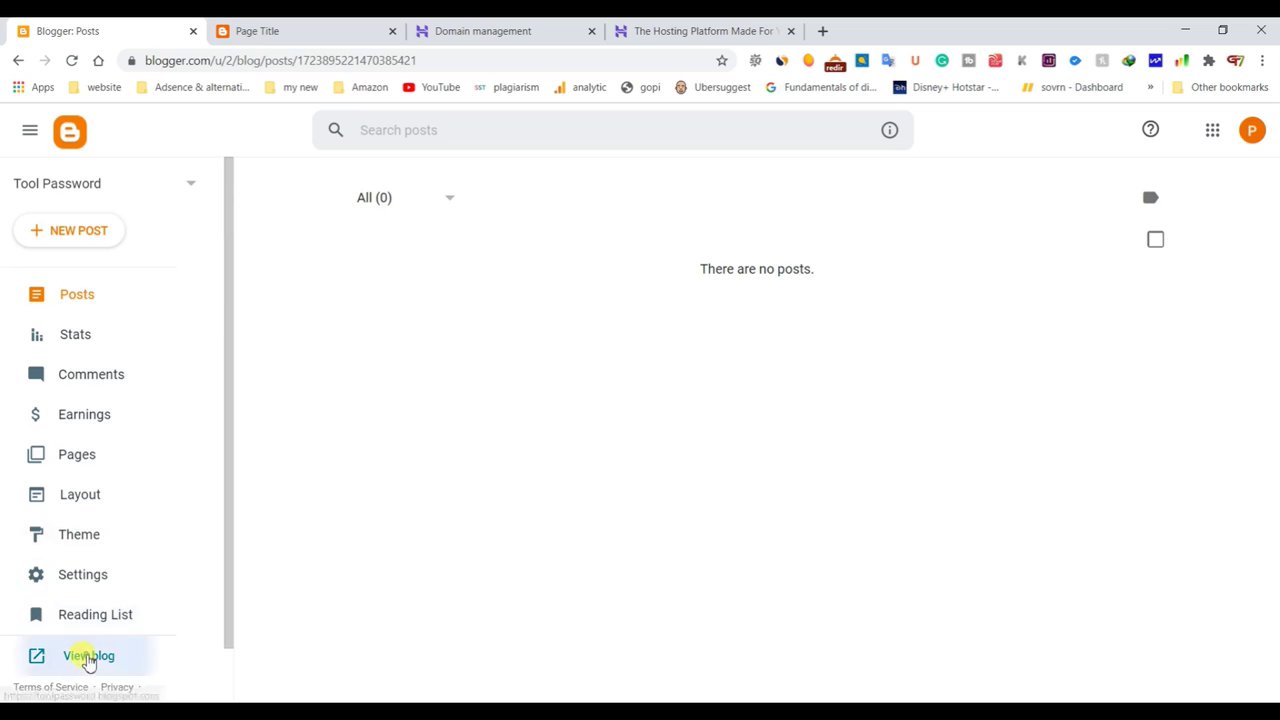
pyautogui.click(88, 657)
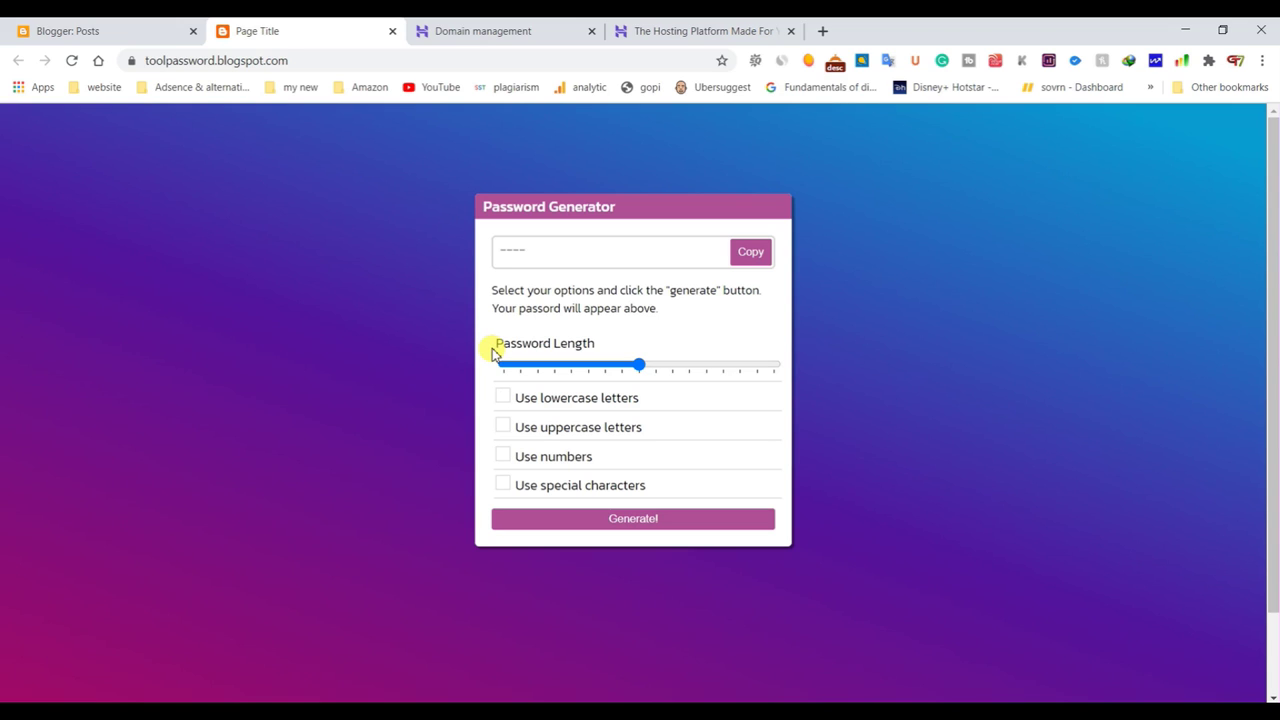
pyautogui.click(100, 31)
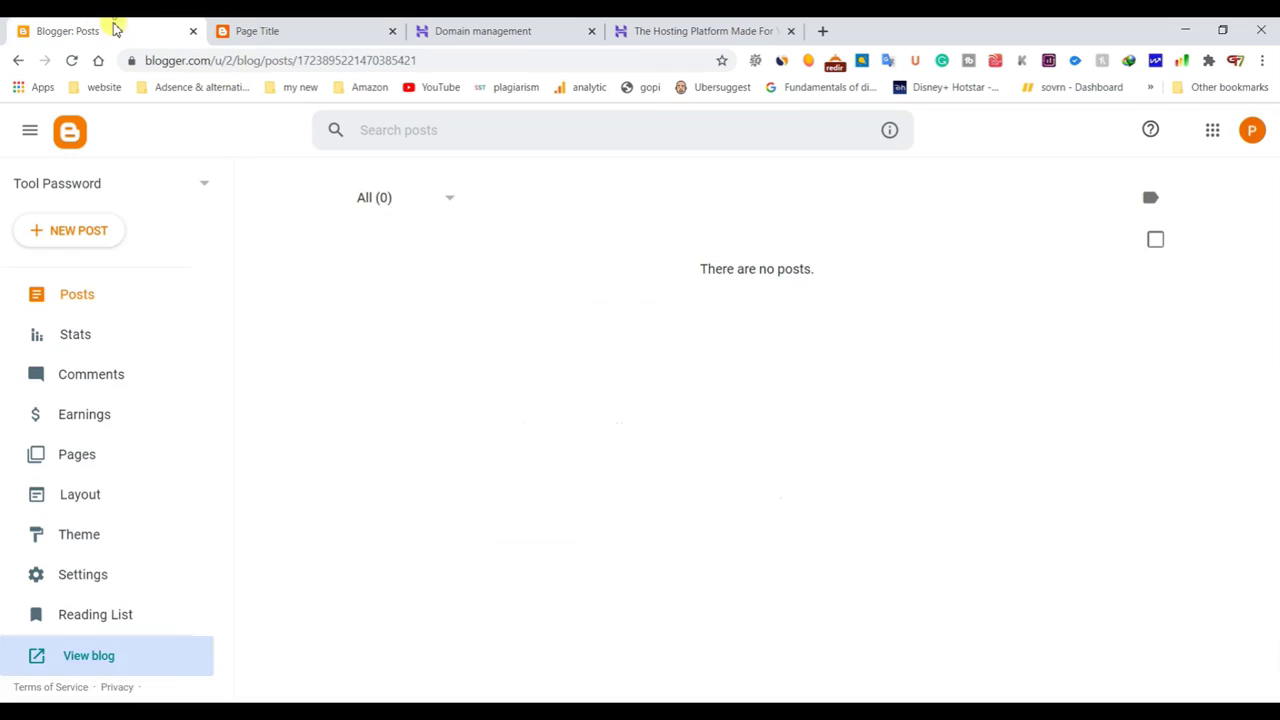
pyautogui.click(110, 580)
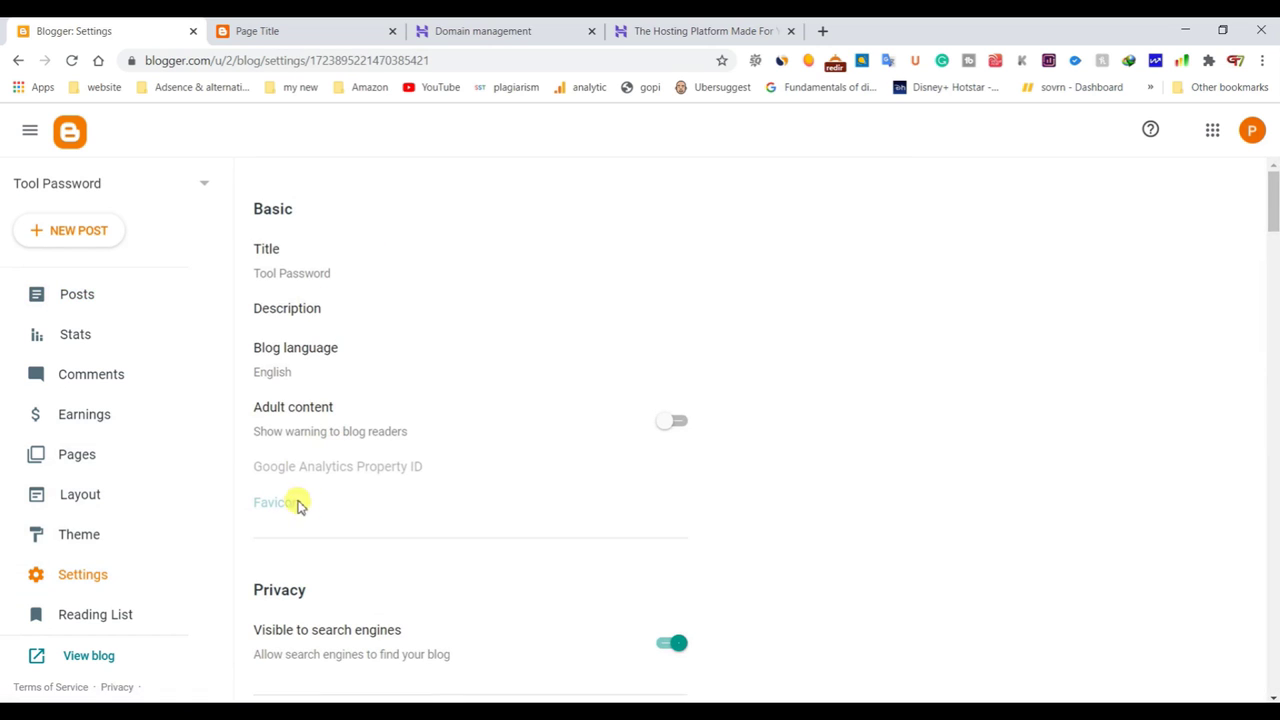
pyautogui.scroll(-3, 306, 486)
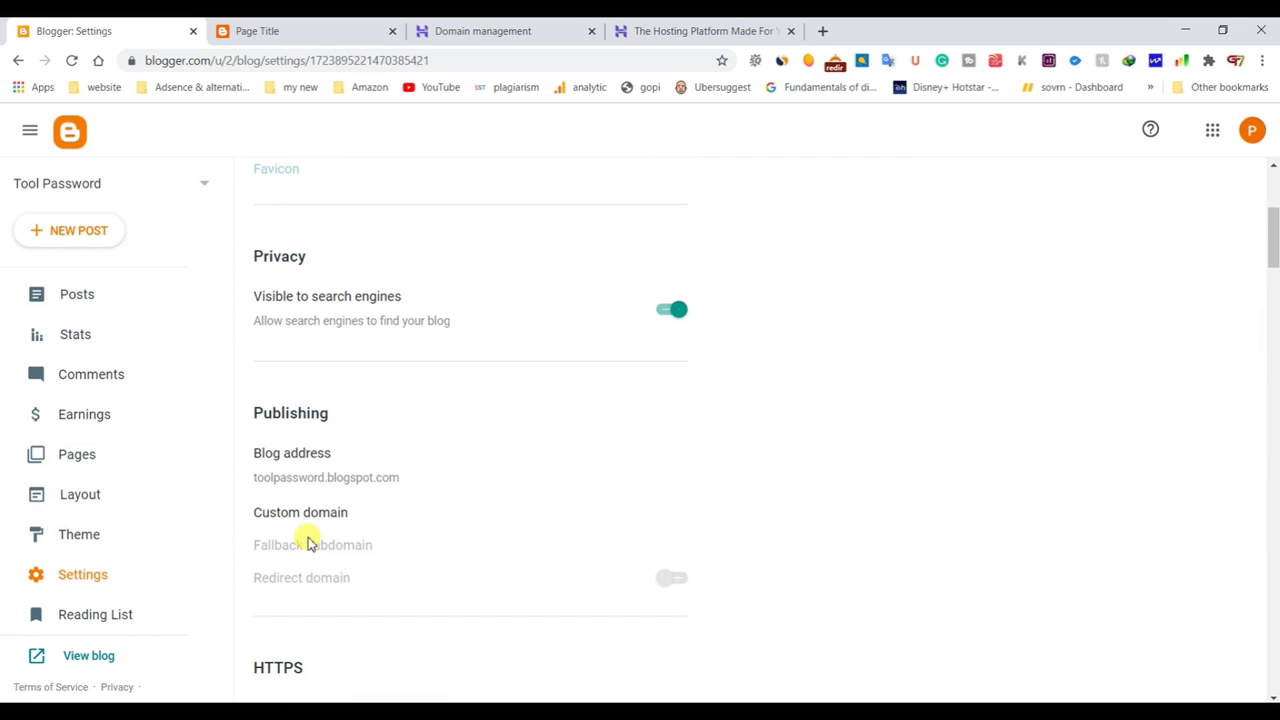
pyautogui.click(270, 516)
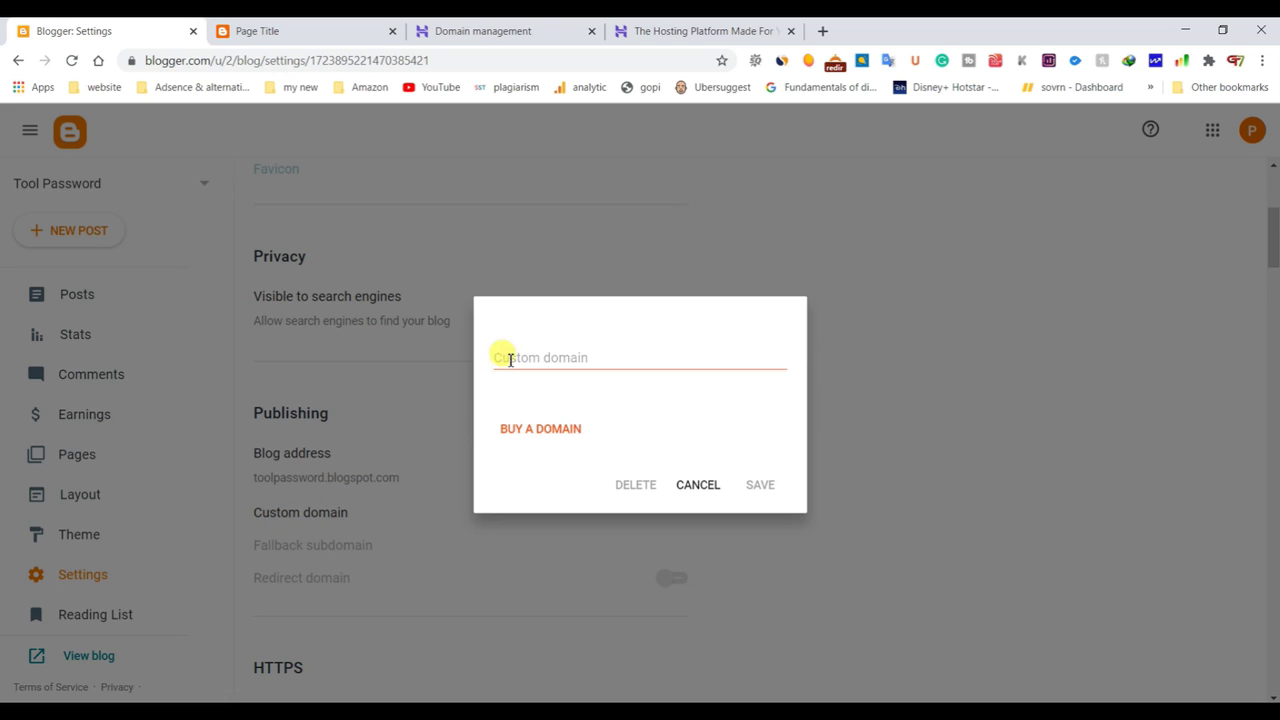
pyautogui.click(563, 24)
pyautogui.rightClick(498, 318)
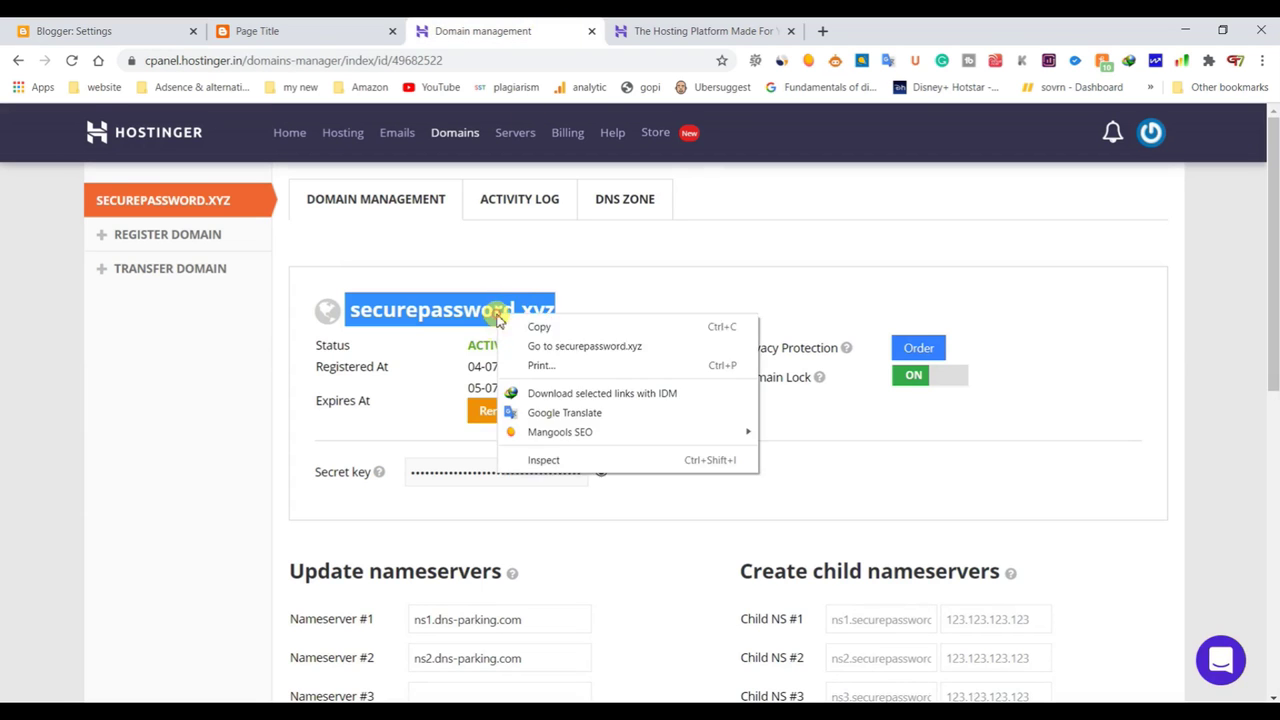
pyautogui.click(540, 328)
pyautogui.click(145, 28)
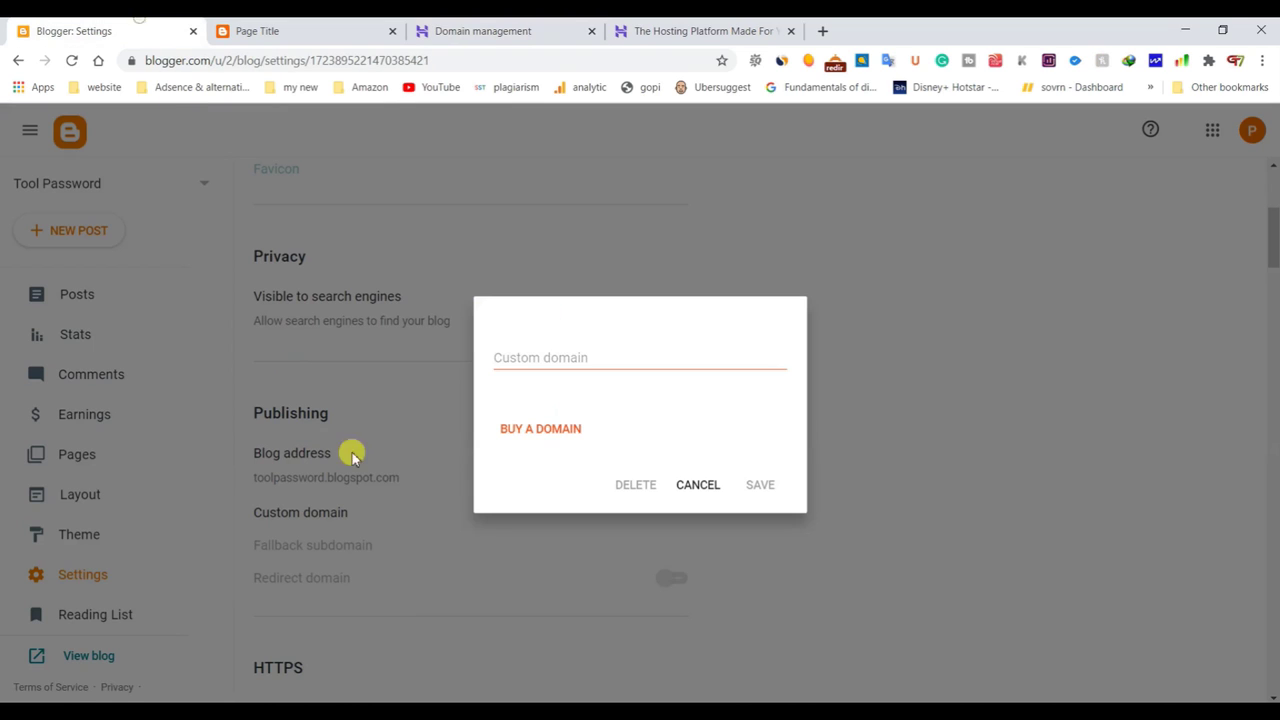
pyautogui.click(507, 359)
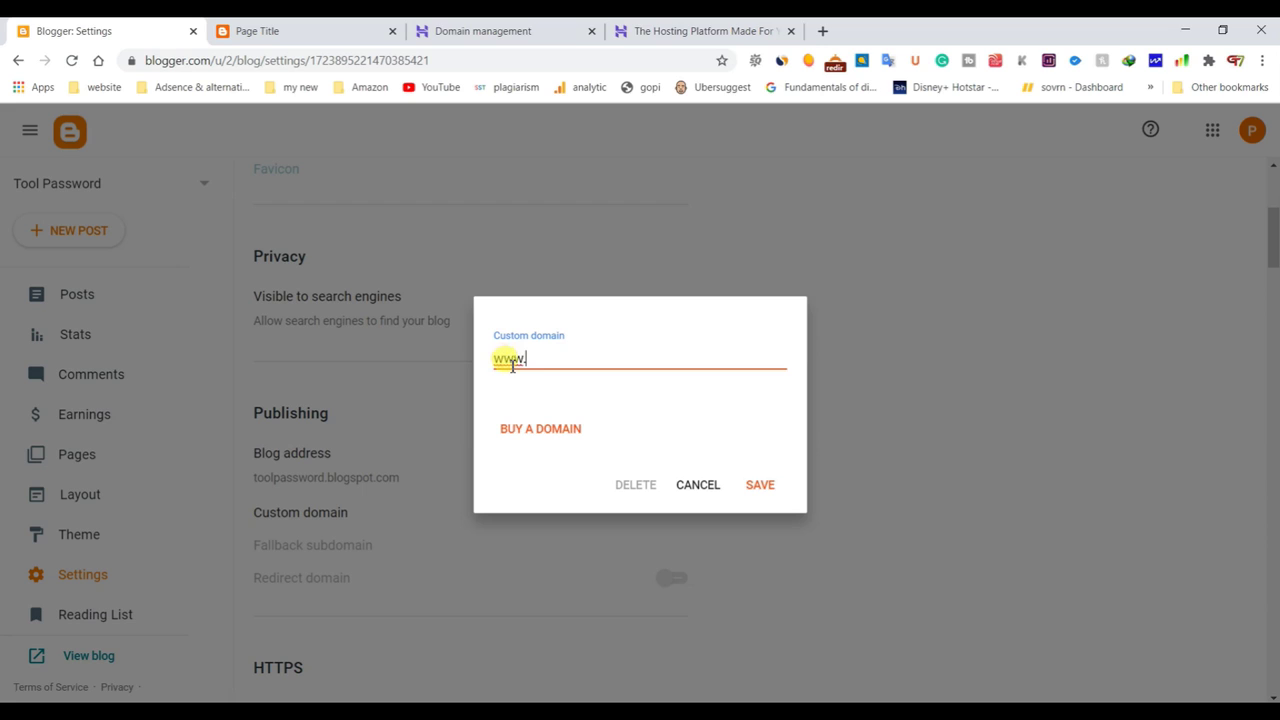
pyautogui.hotkey('ctrl', 'v')
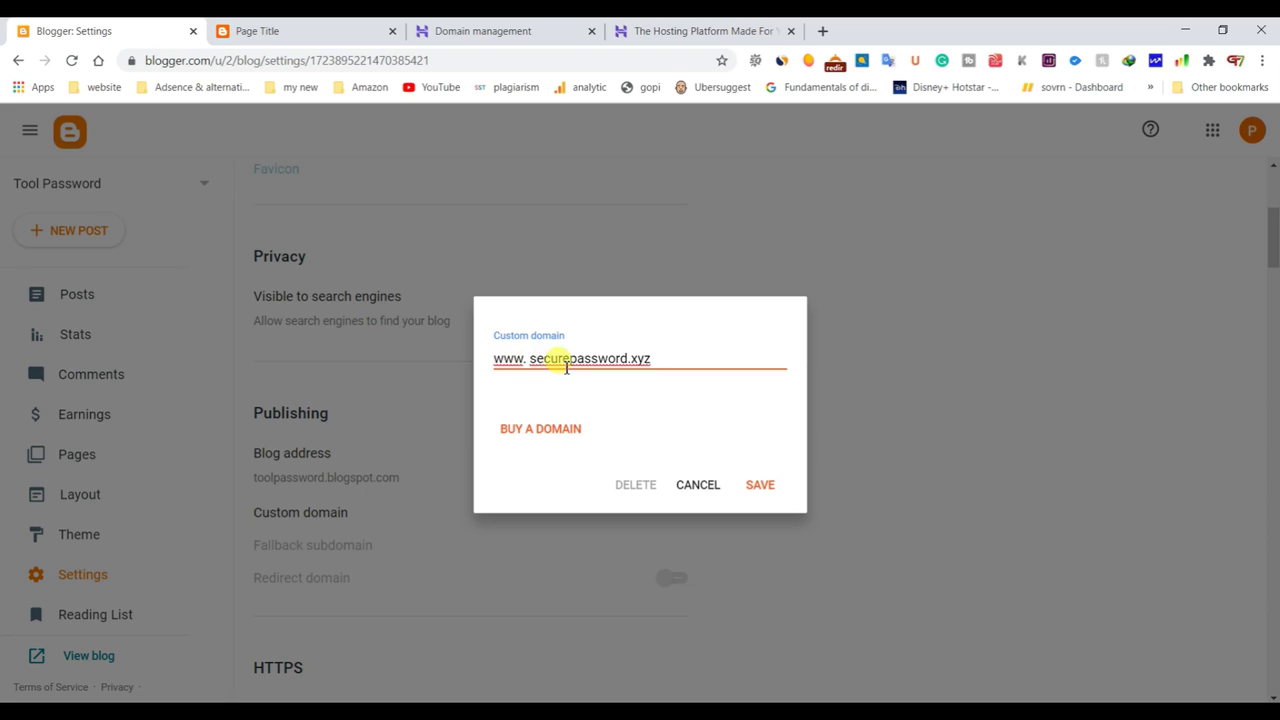
pyautogui.press('BackSpace')
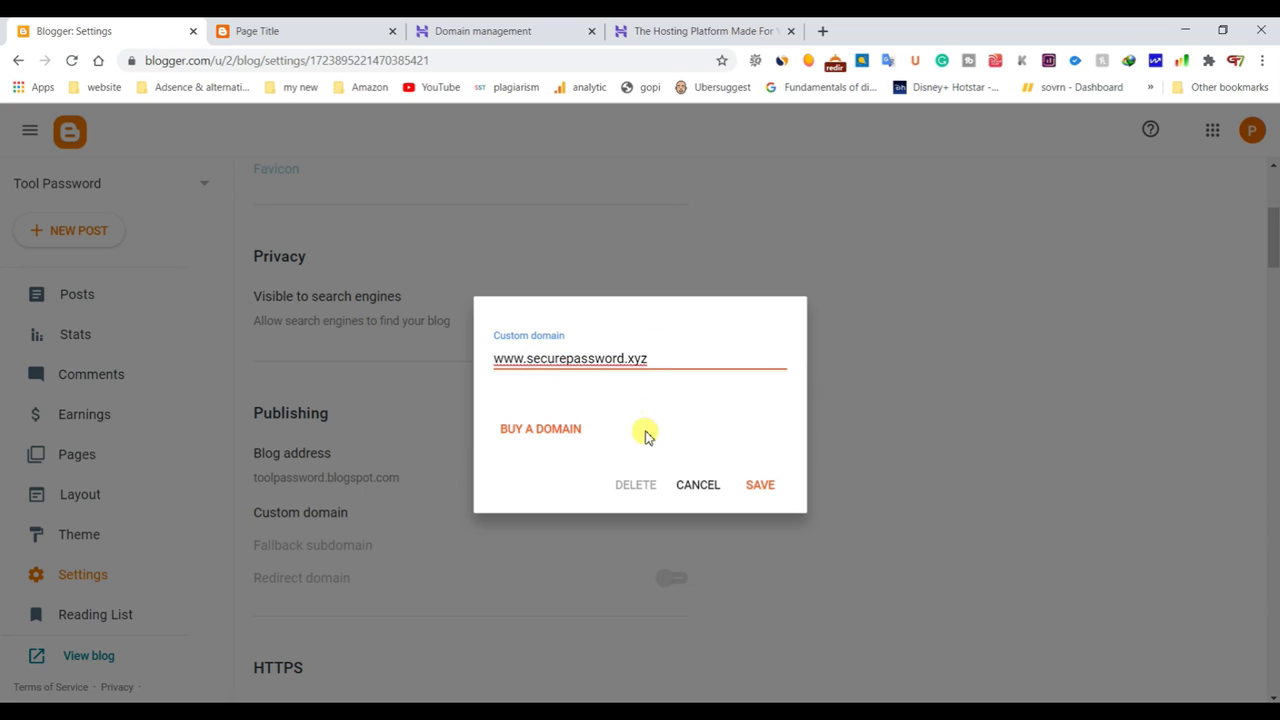
pyautogui.click(759, 485)
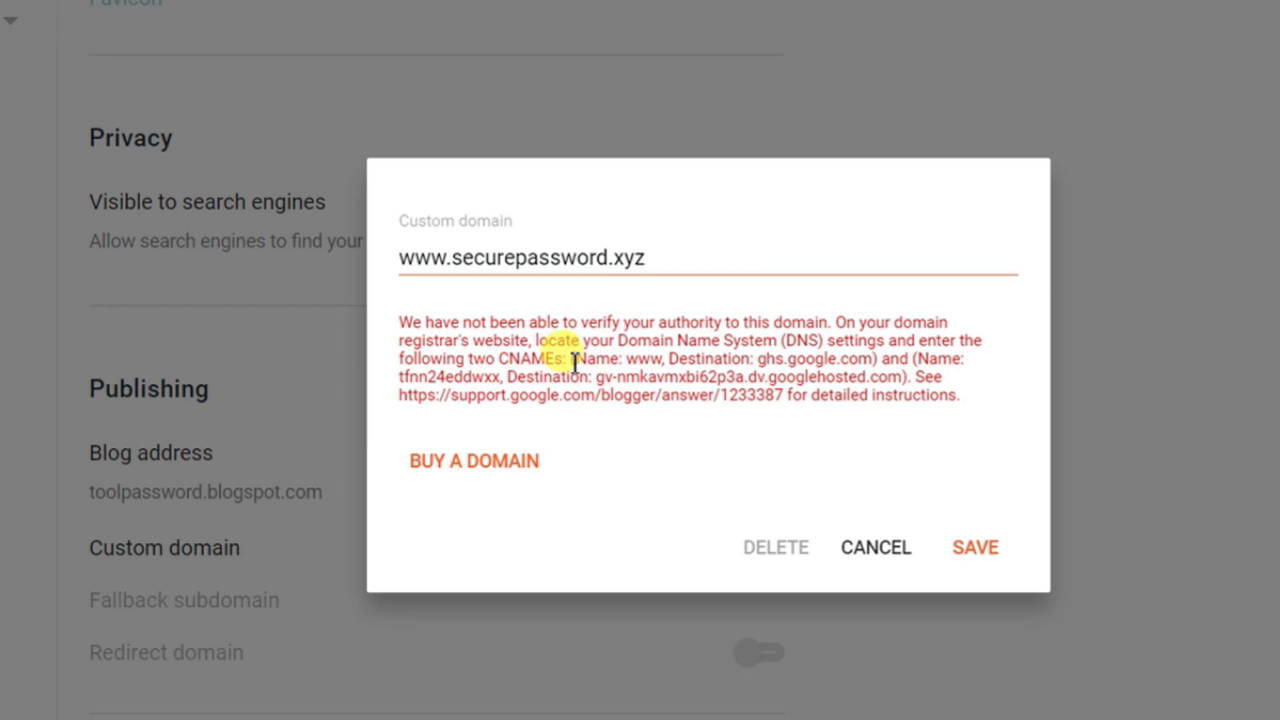
# - Check the first CNAME record Blogger requires and open the DNS zone of securepassword.xyz in Hostinger
pyautogui.moveTo(574, 362); pyautogui.dragTo(768, 358)
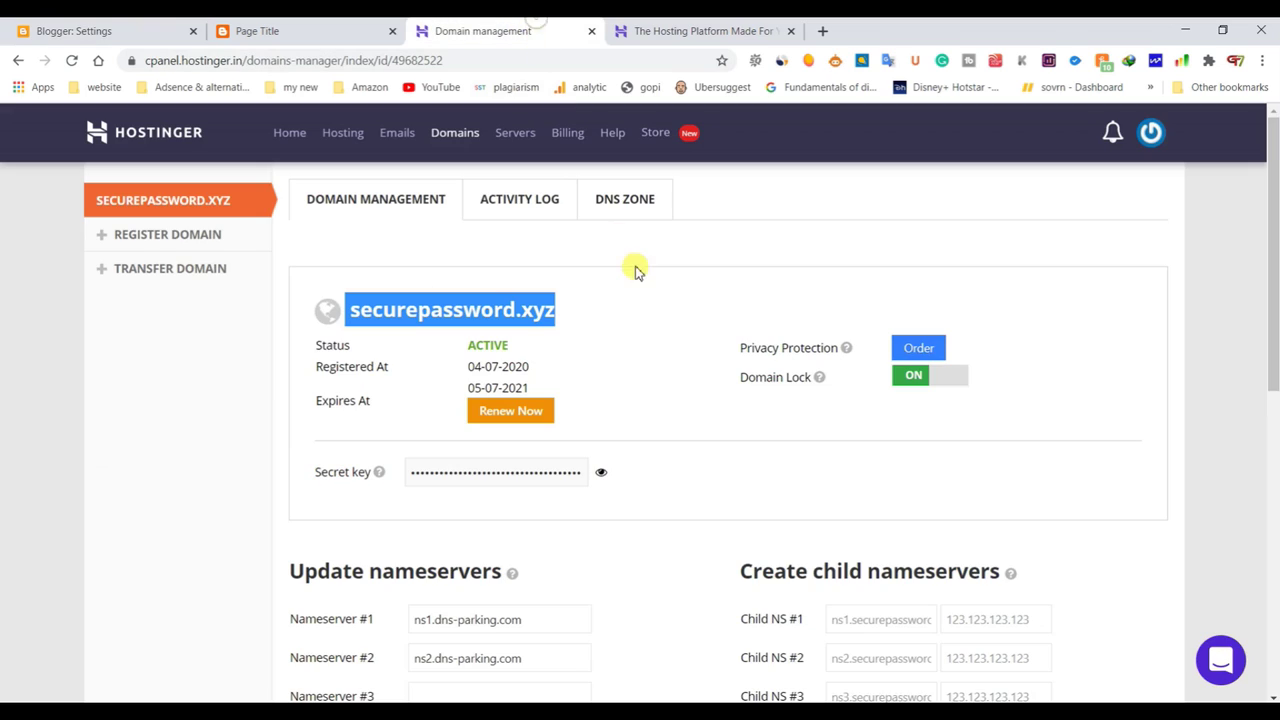
pyautogui.click(609, 197)
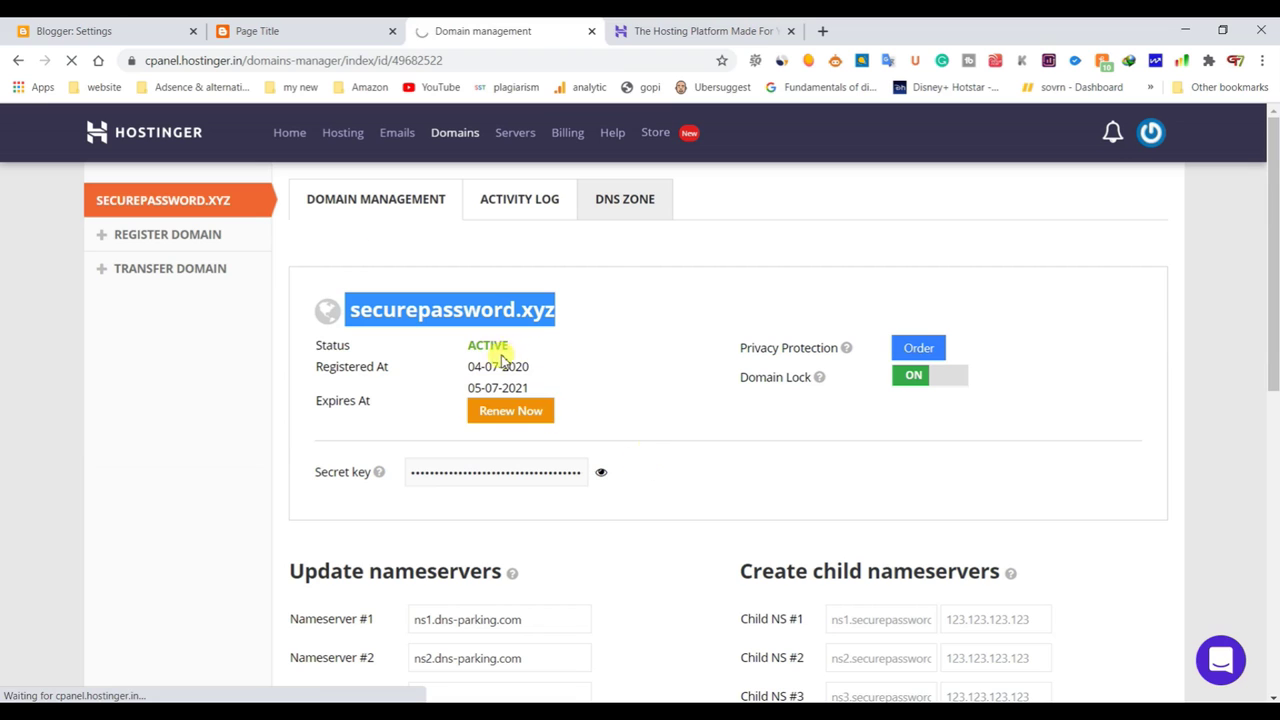
pyautogui.click(100, 22)
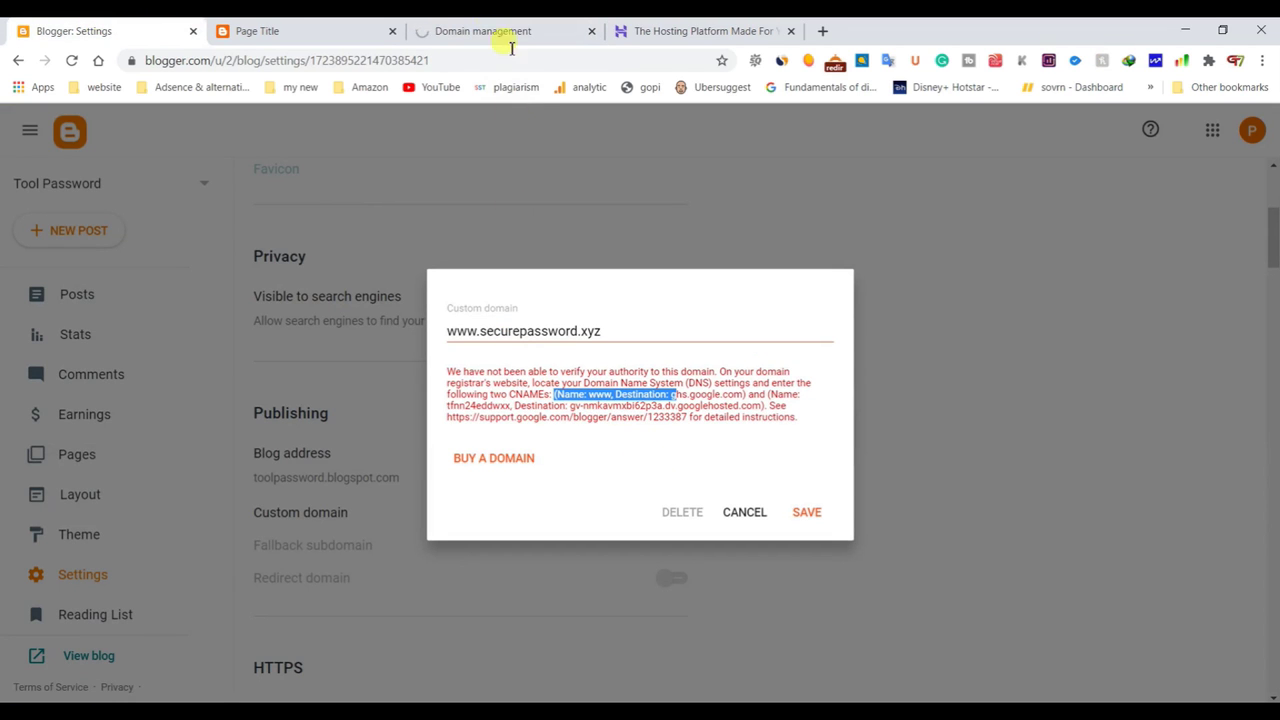
pyautogui.click(486, 23)
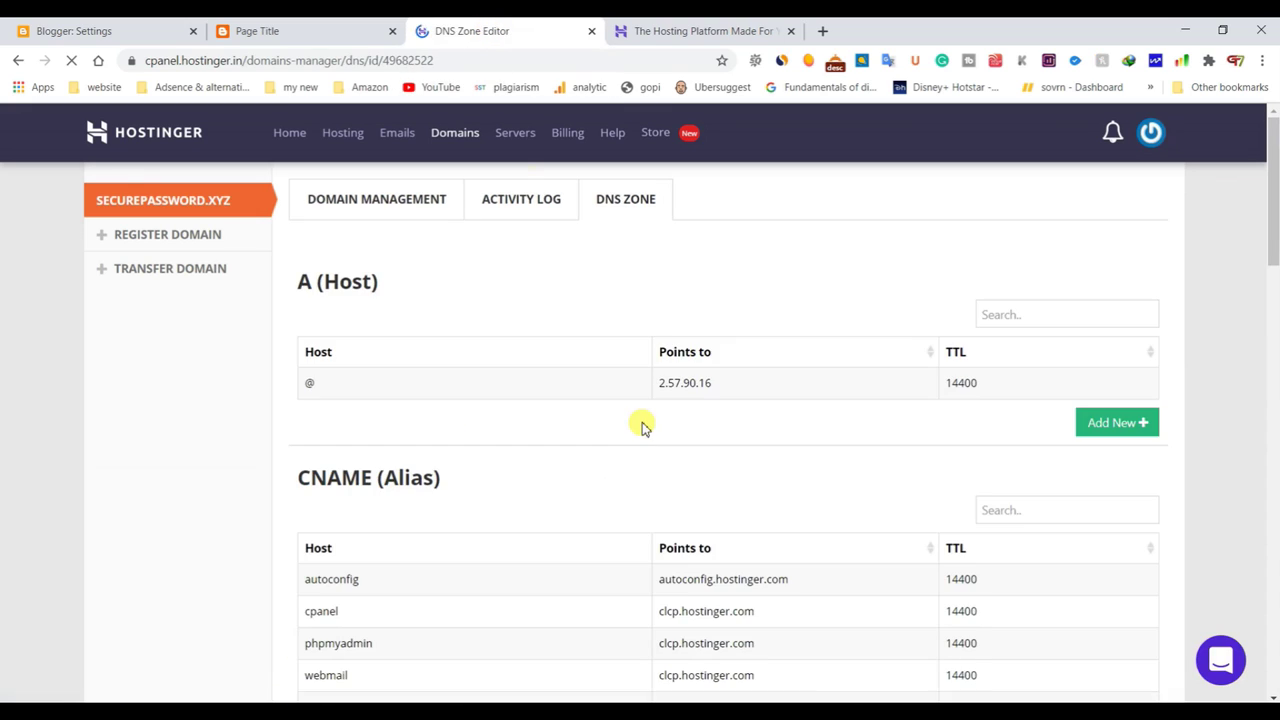
# - Delete the cpanel and phpmyadmin records from the CNAME (Alias) list in the DNS zone
pyautogui.scroll(-3, 555, 500)
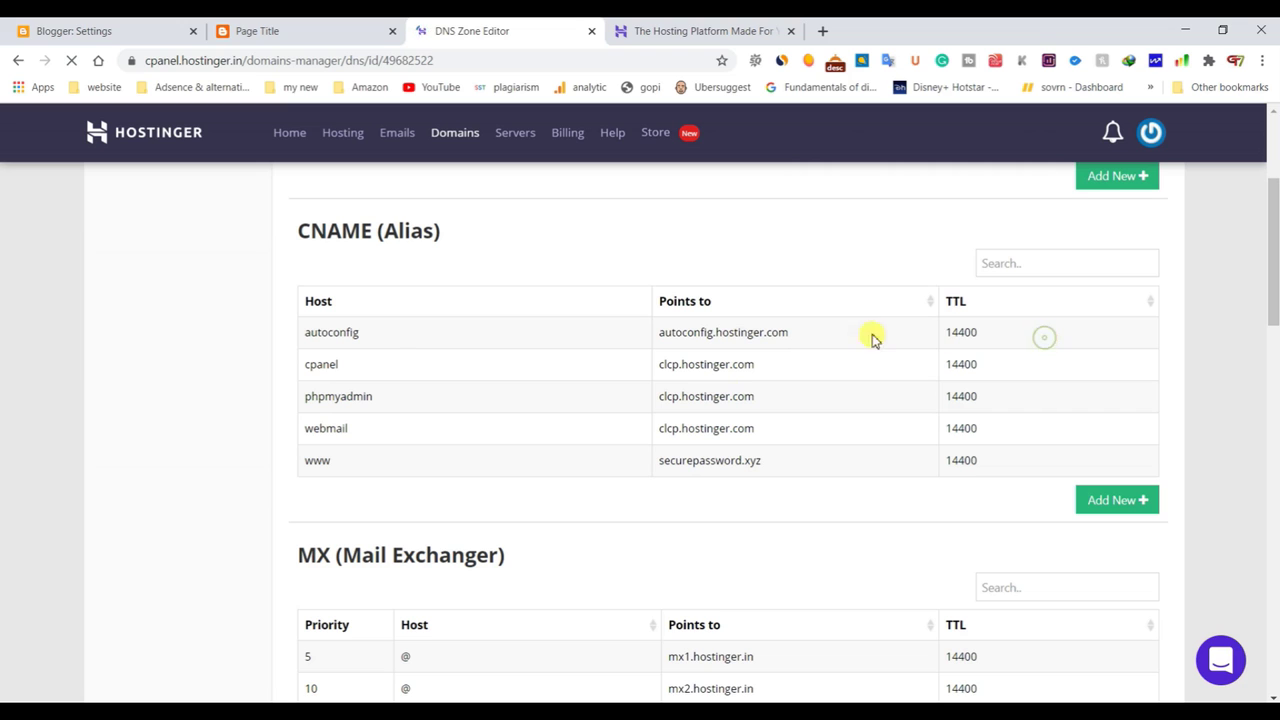
pyautogui.moveTo(686, 329)
pyautogui.click(1124, 330)
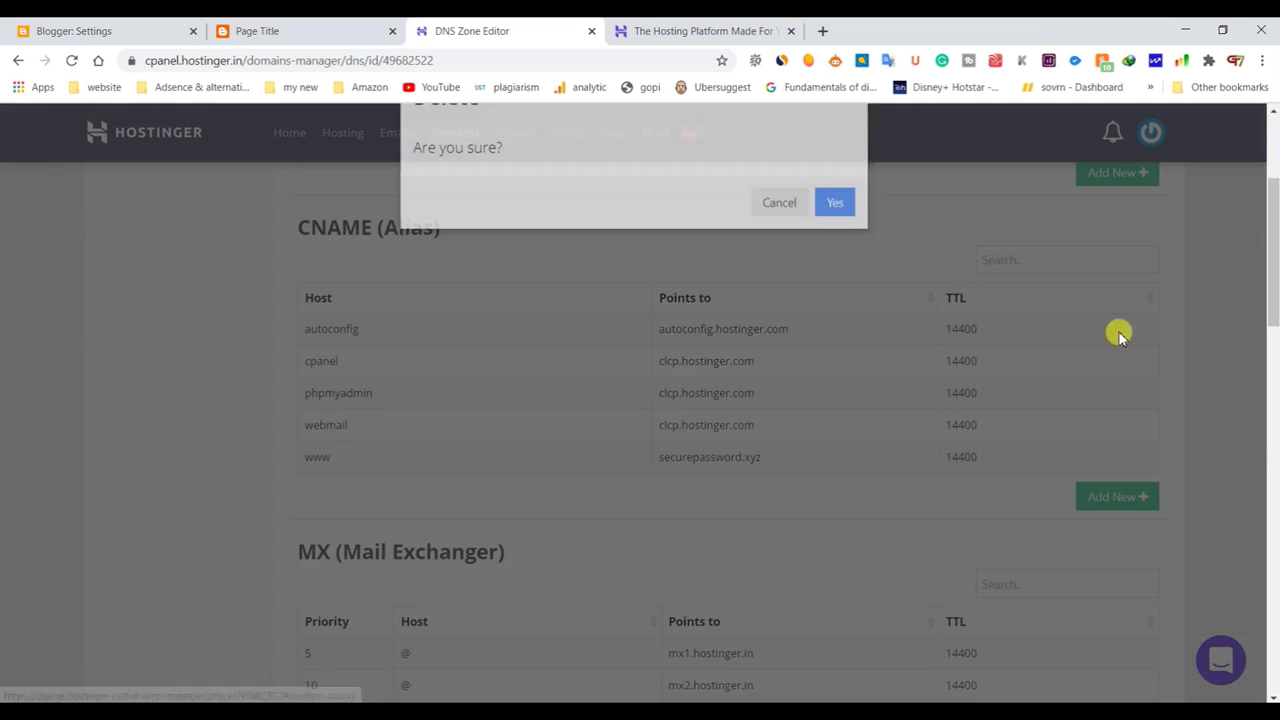
pyautogui.click(806, 352)
pyautogui.moveTo(857, 362)
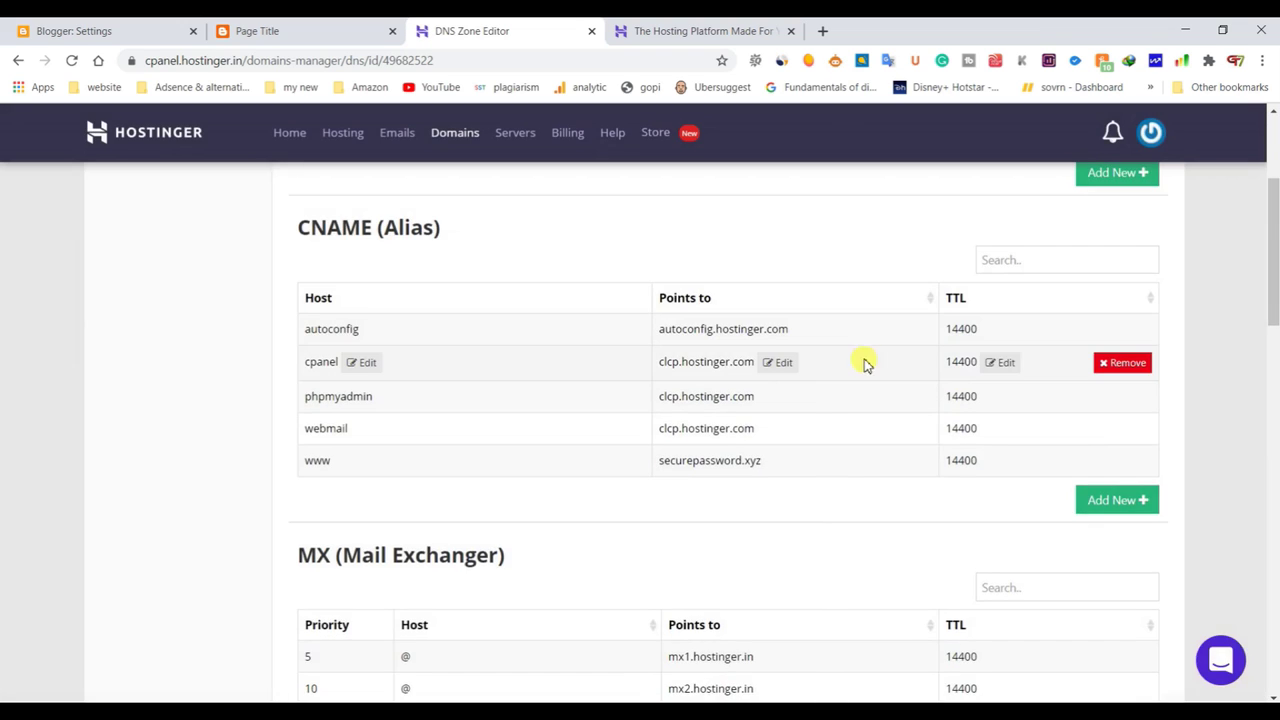
pyautogui.click(1124, 363)
pyautogui.click(830, 350)
pyautogui.click(1112, 362)
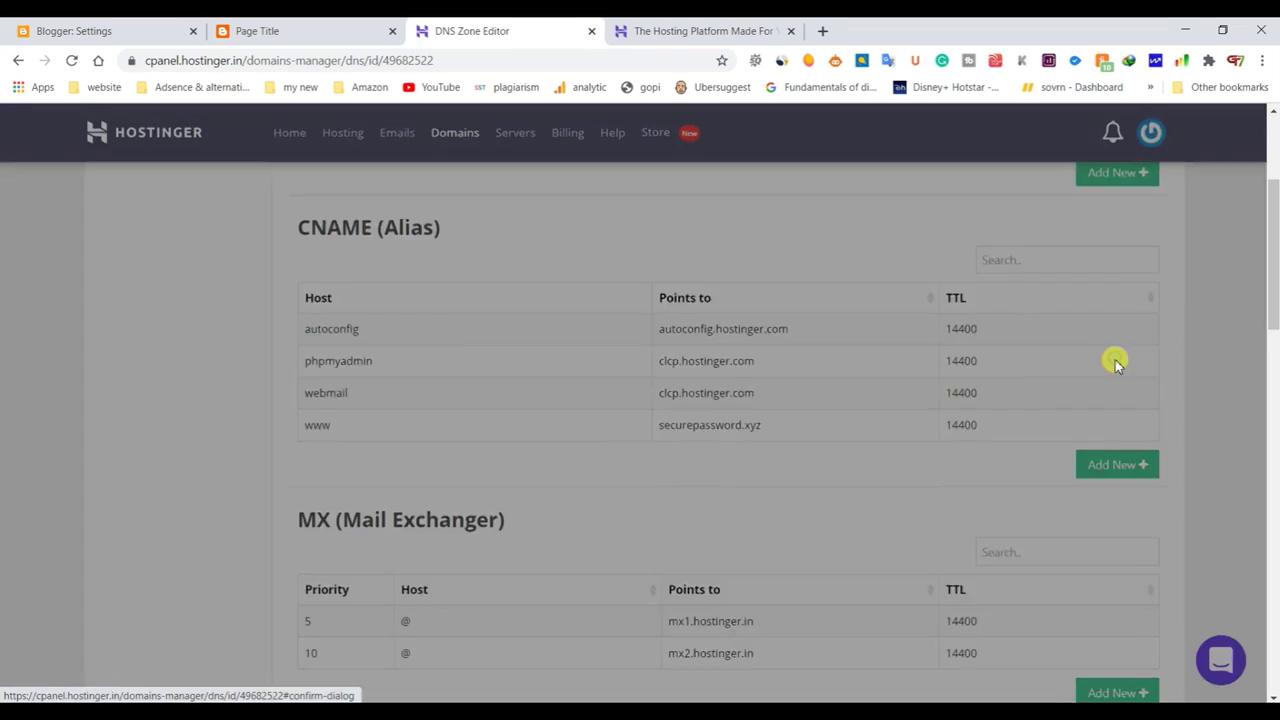
pyautogui.click(838, 354)
# - Delete the autoconfig and webmail CNAME records, keeping only the www record
pyautogui.moveTo(1051, 337)
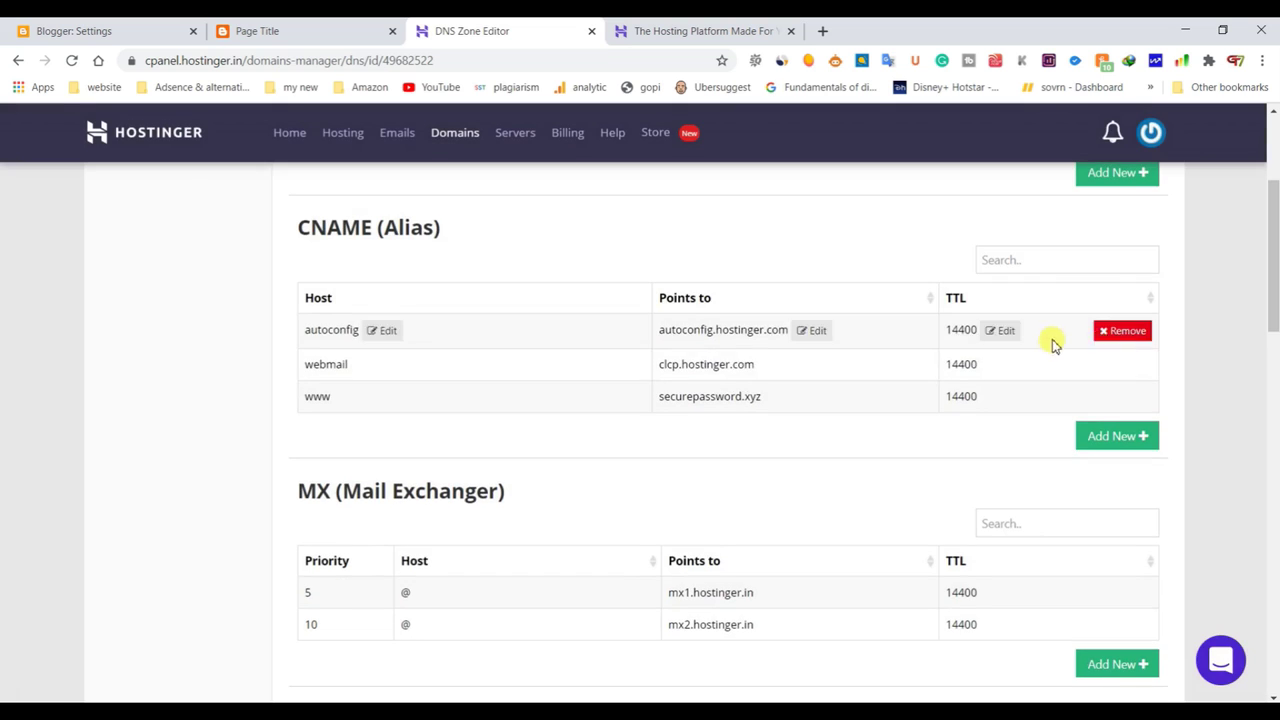
pyautogui.click(1118, 332)
pyautogui.click(830, 352)
pyautogui.moveTo(836, 362)
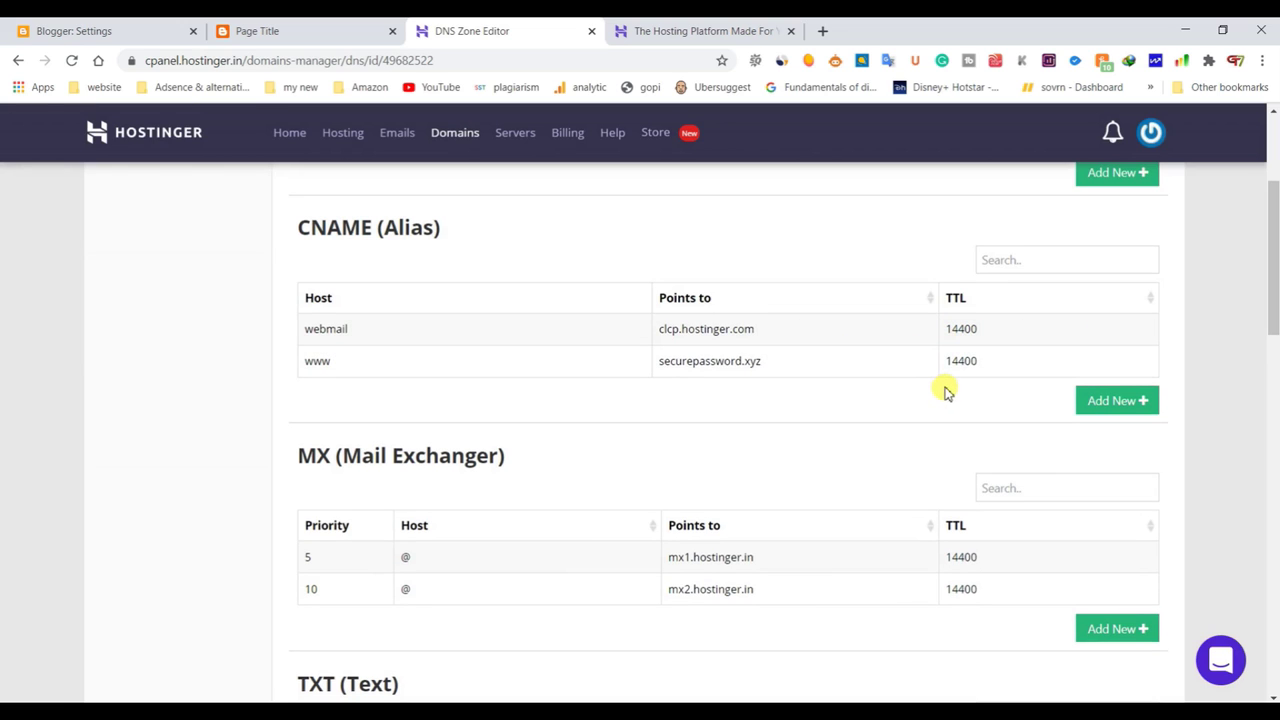
pyautogui.moveTo(1090, 330)
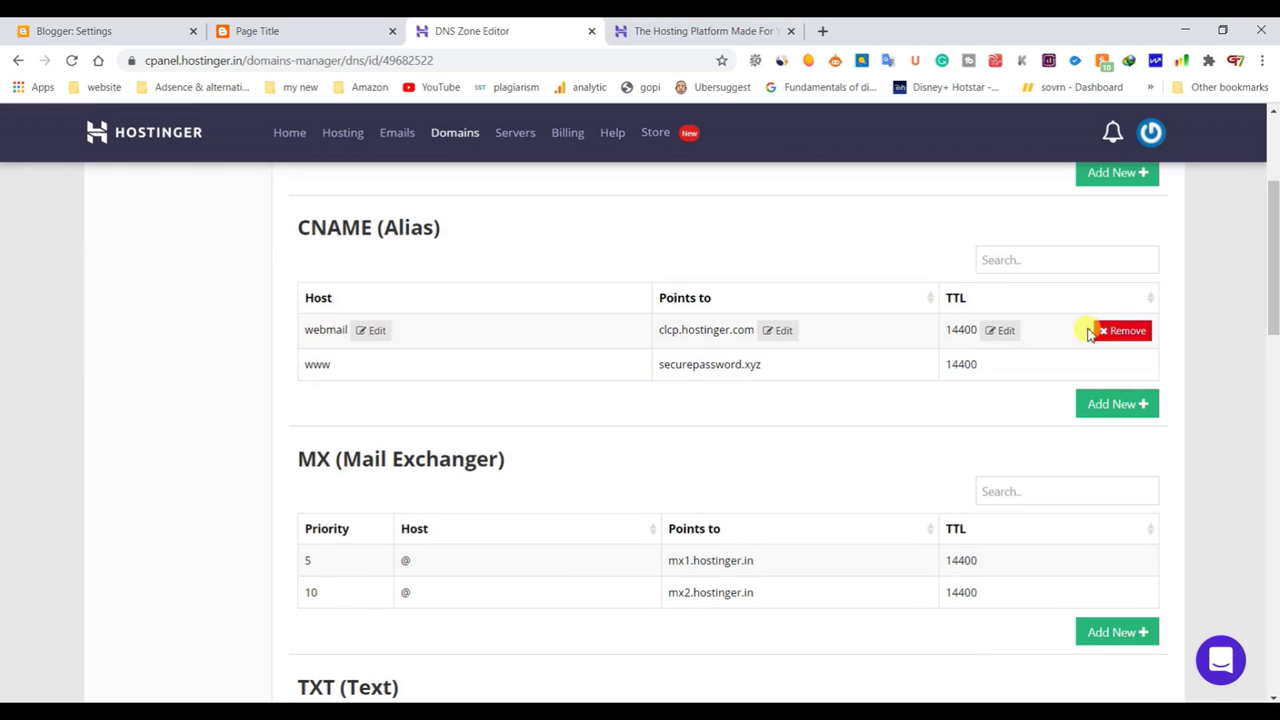
pyautogui.click(1121, 331)
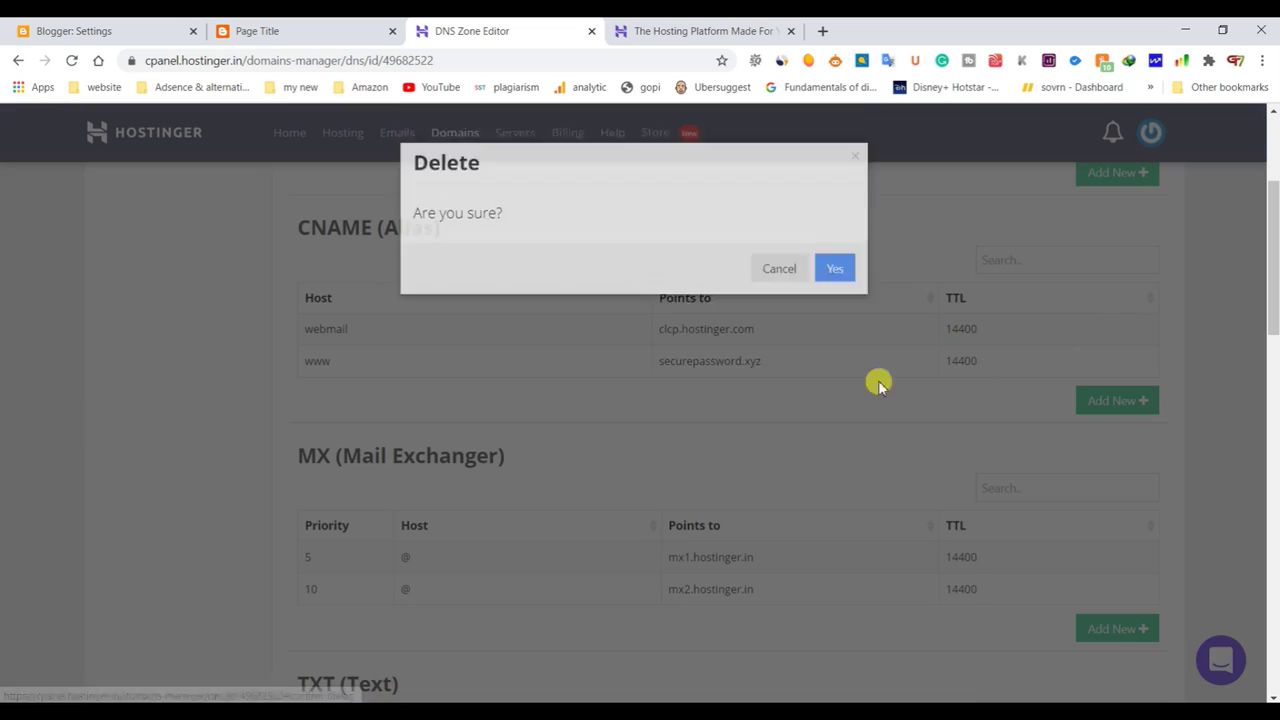
pyautogui.click(832, 348)
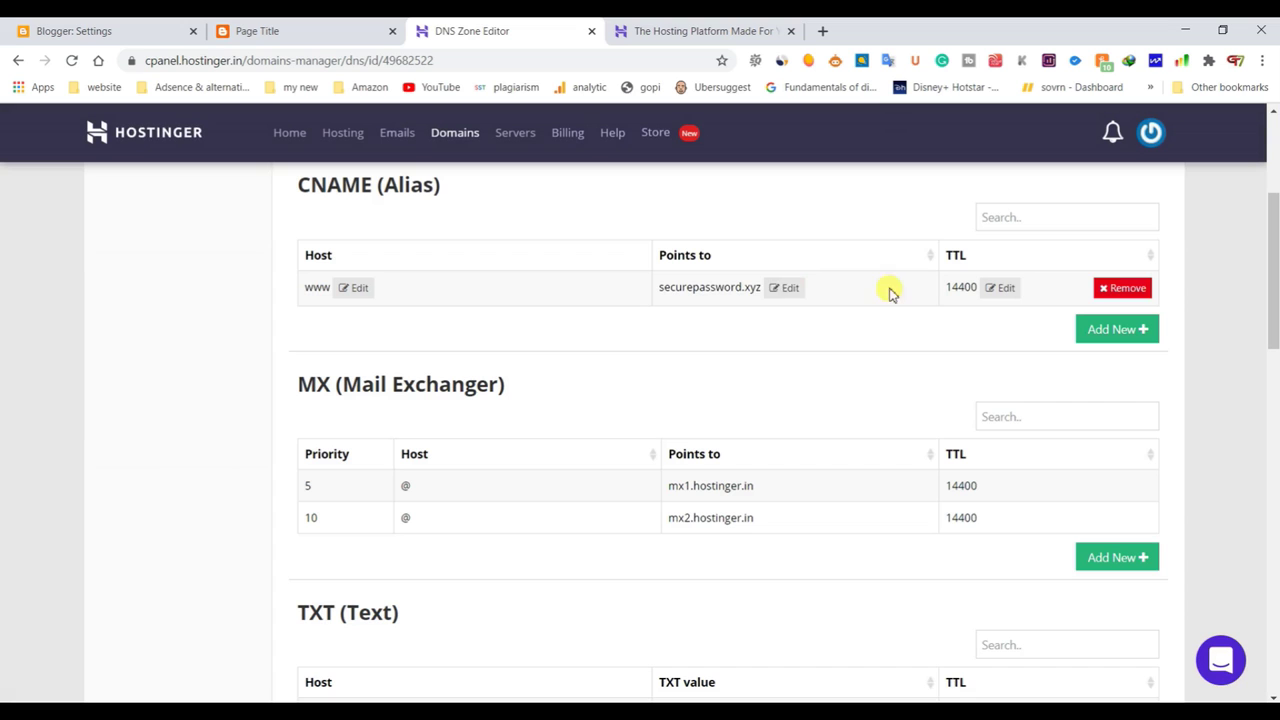
# - Point the www CNAME record to ghs.google.com with a TTL of 1/2 hour and save it
pyautogui.click(797, 289)
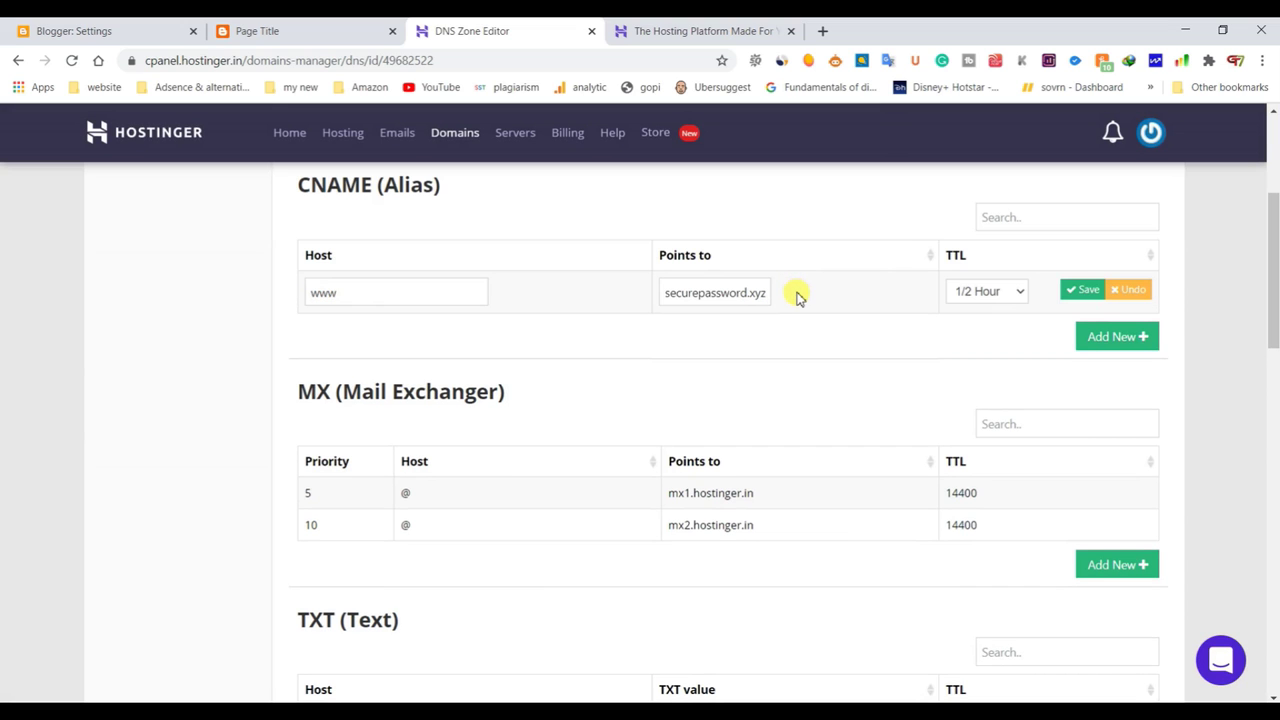
pyautogui.click(727, 296)
pyautogui.doubleClick(727, 297)
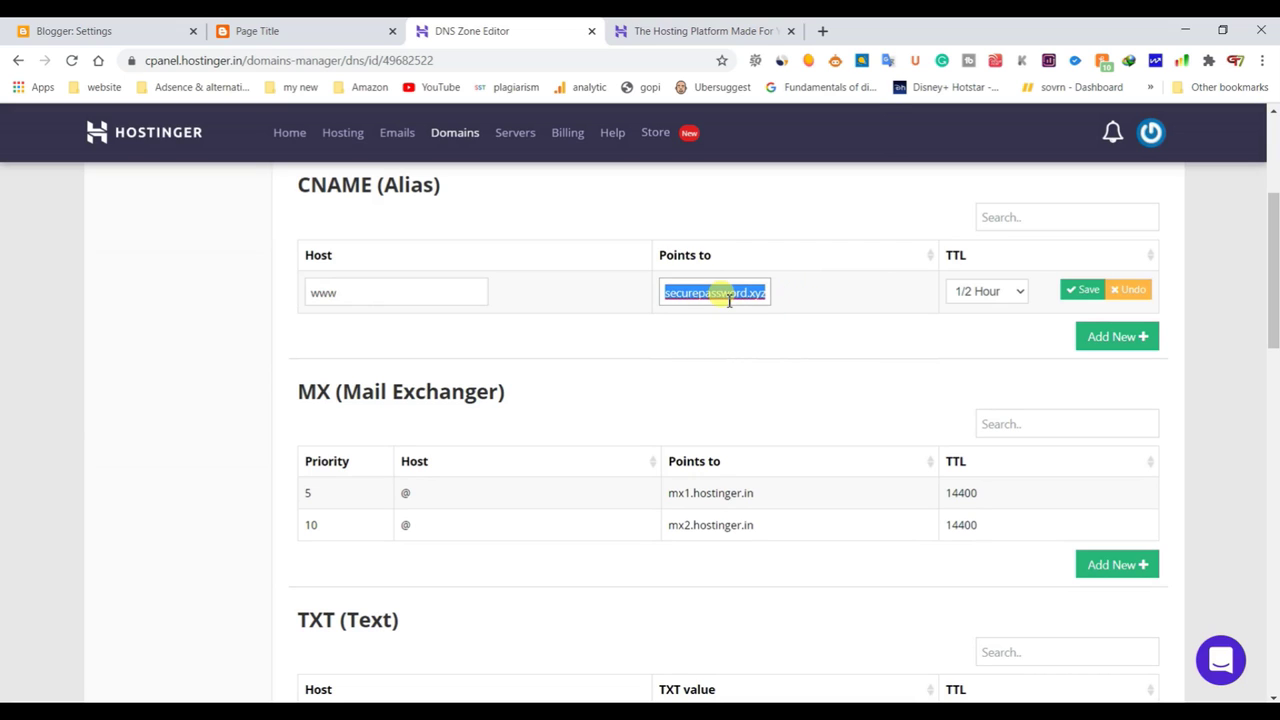
pyautogui.hotkey('ctrl', 'v')
pyautogui.click(1066, 298)
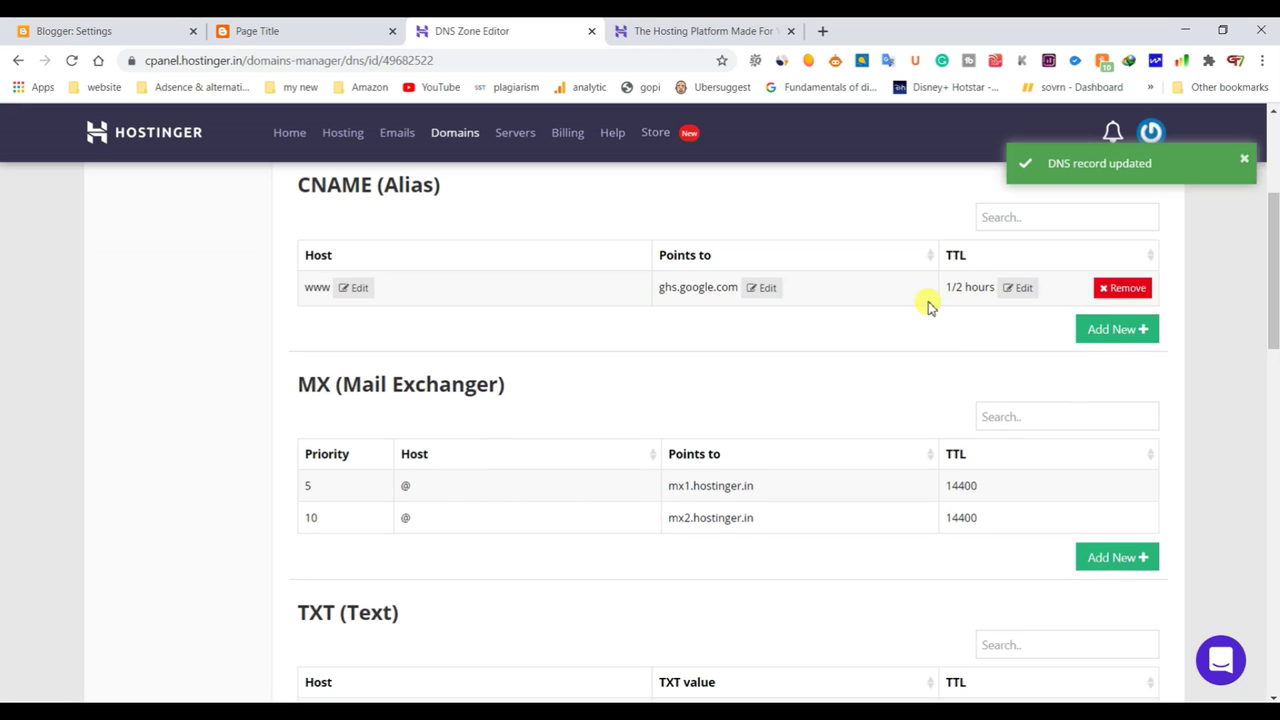
# - Add a new CNAME record in the DNS zone and enter the verification name from Blogger's second required CNAME as its host
pyautogui.click(1103, 340)
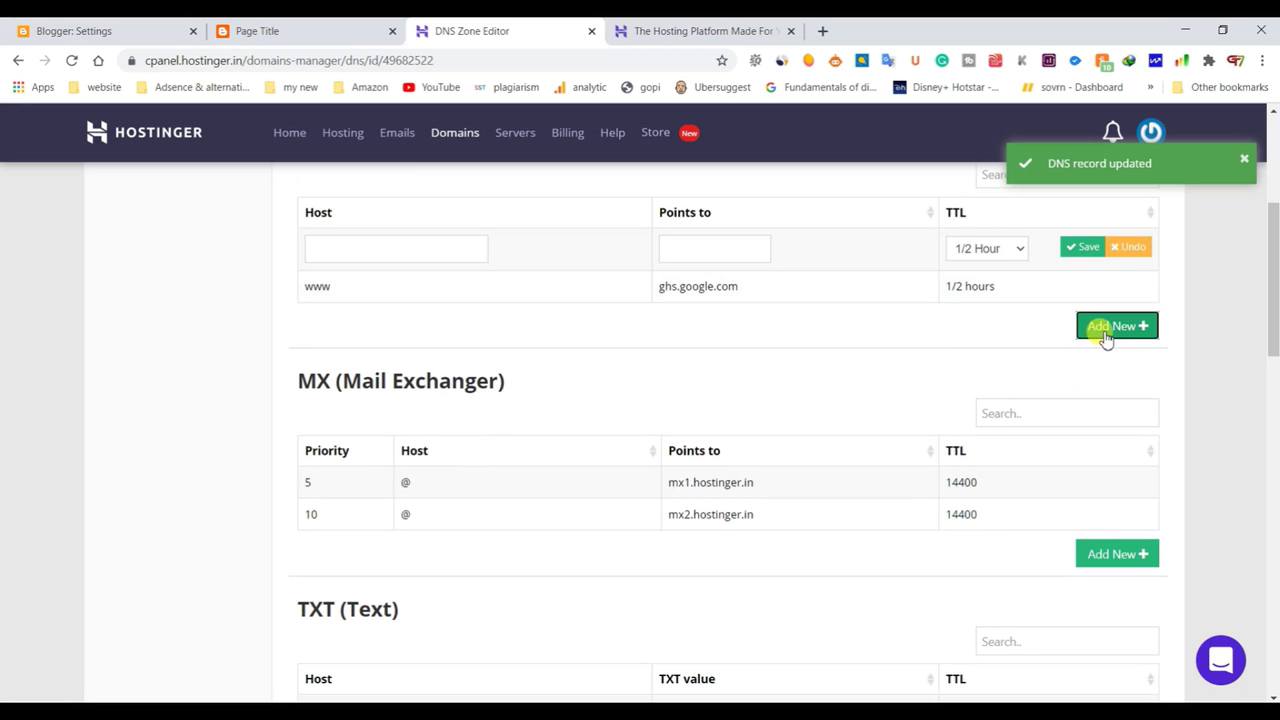
pyautogui.click(104, 30)
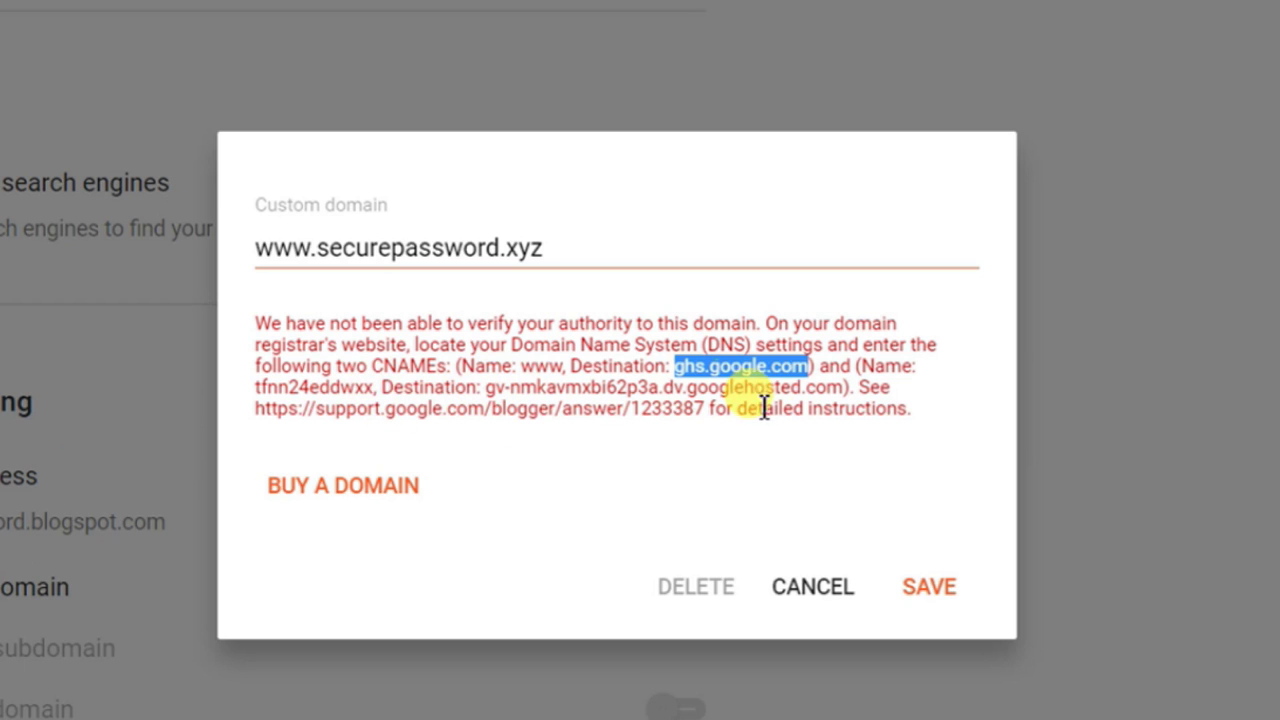
pyautogui.moveTo(376, 390); pyautogui.dragTo(262, 393)
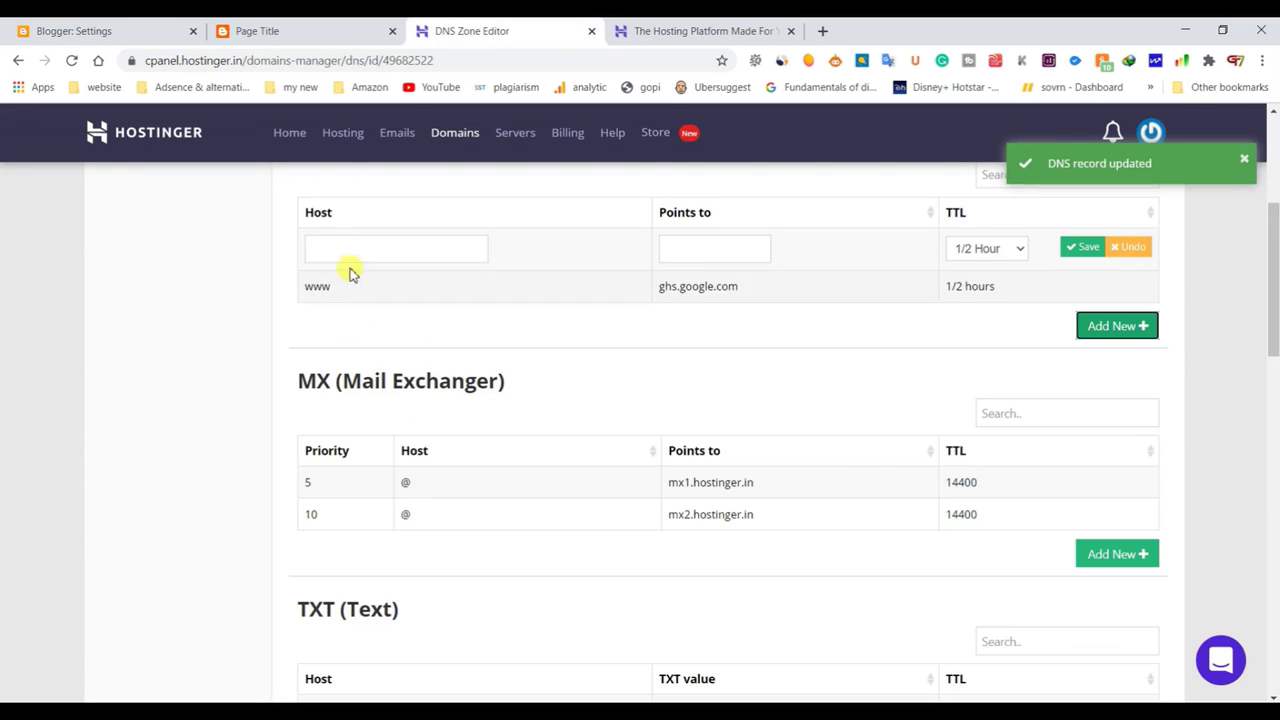
pyautogui.click(345, 249)
pyautogui.write('tfnn24eddwxx')
# - Point the new CNAME record to the googlehosted.com verification destination given by Blogger and save it with a TTL of 1/2 hour
pyautogui.click(85, 28)
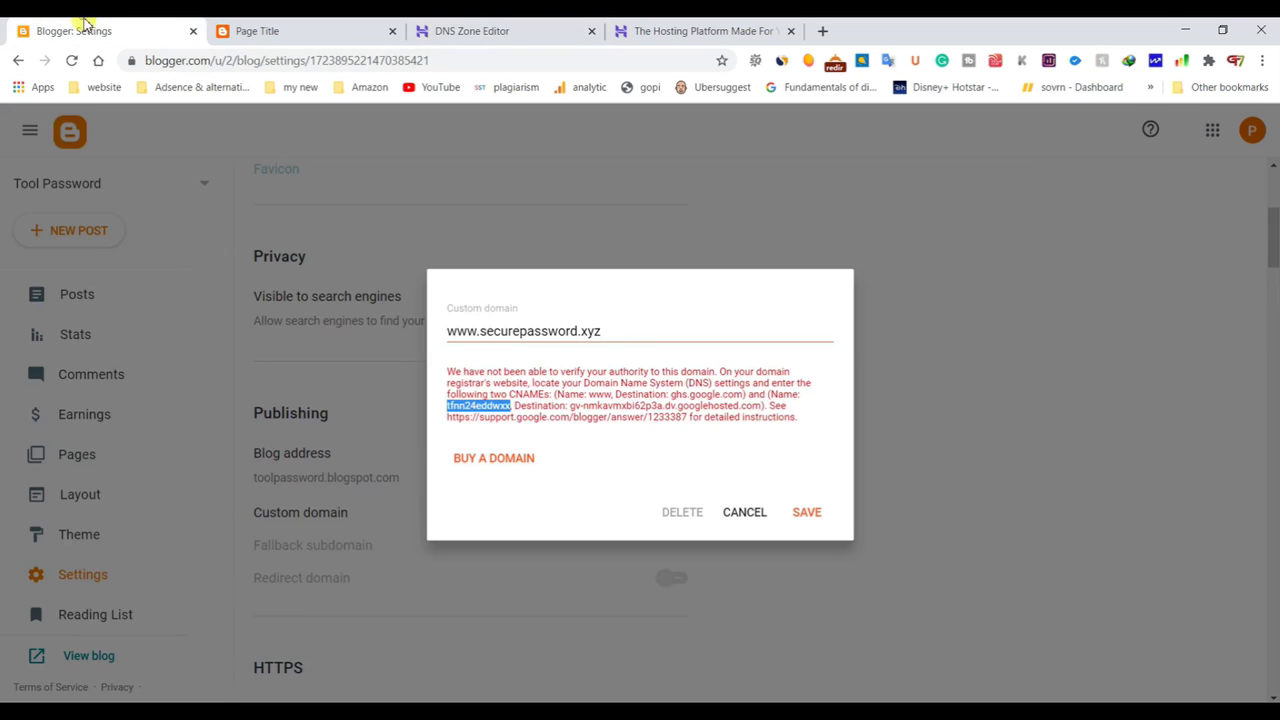
pyautogui.moveTo(572, 406); pyautogui.dragTo(761, 406)
pyautogui.hotkey('ctrl', 'c')
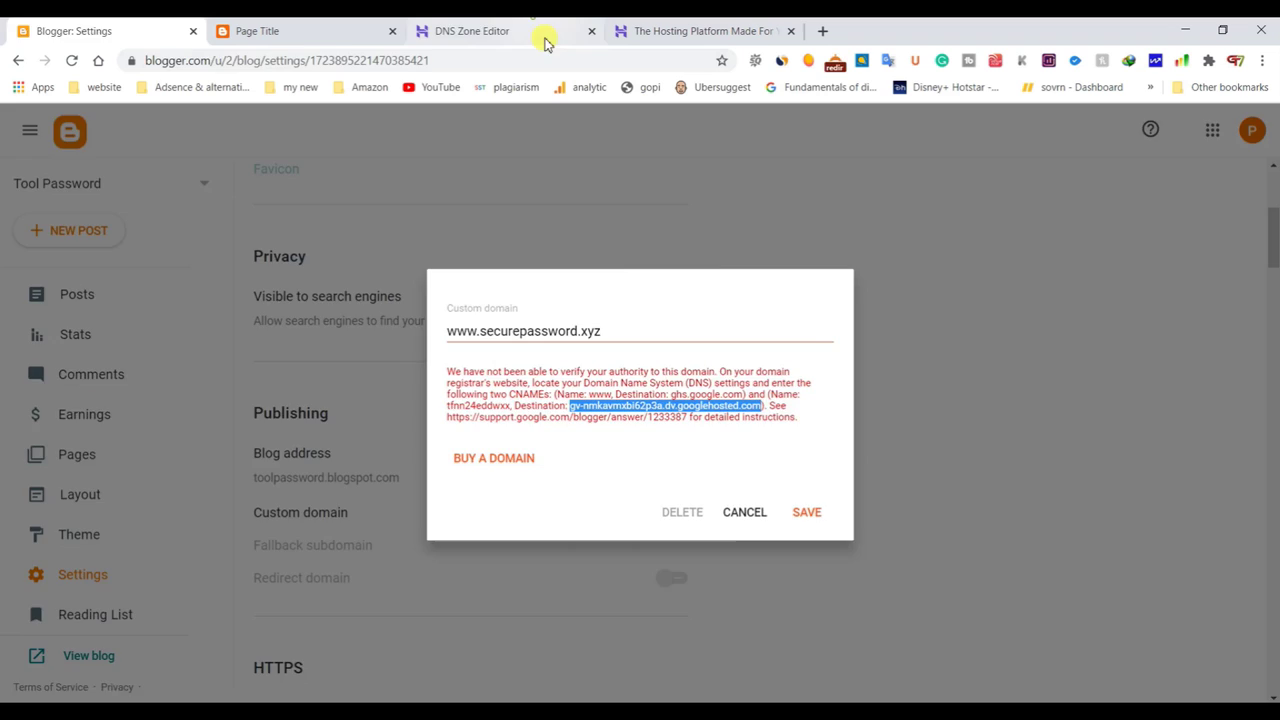
pyautogui.click(543, 31)
pyautogui.click(680, 250)
pyautogui.hotkey('ctrl', 'v')
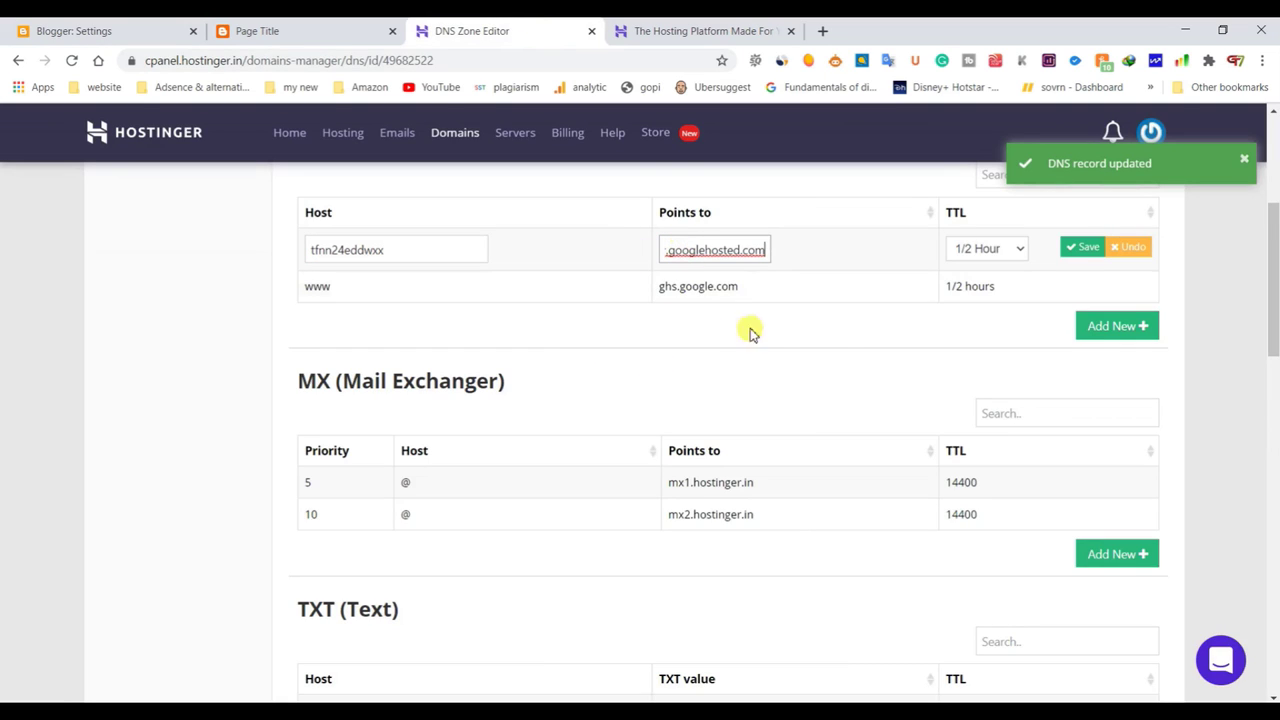
pyautogui.click(1084, 248)
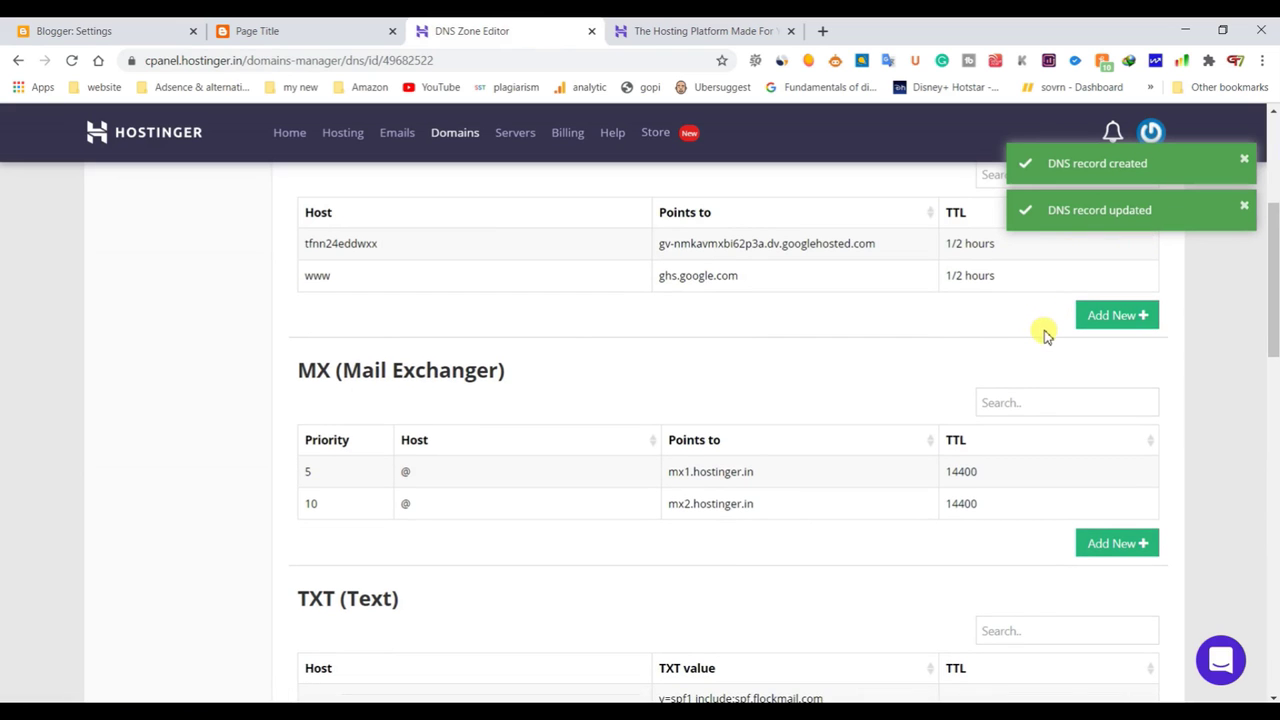
pyautogui.scroll(2, 955, 505)
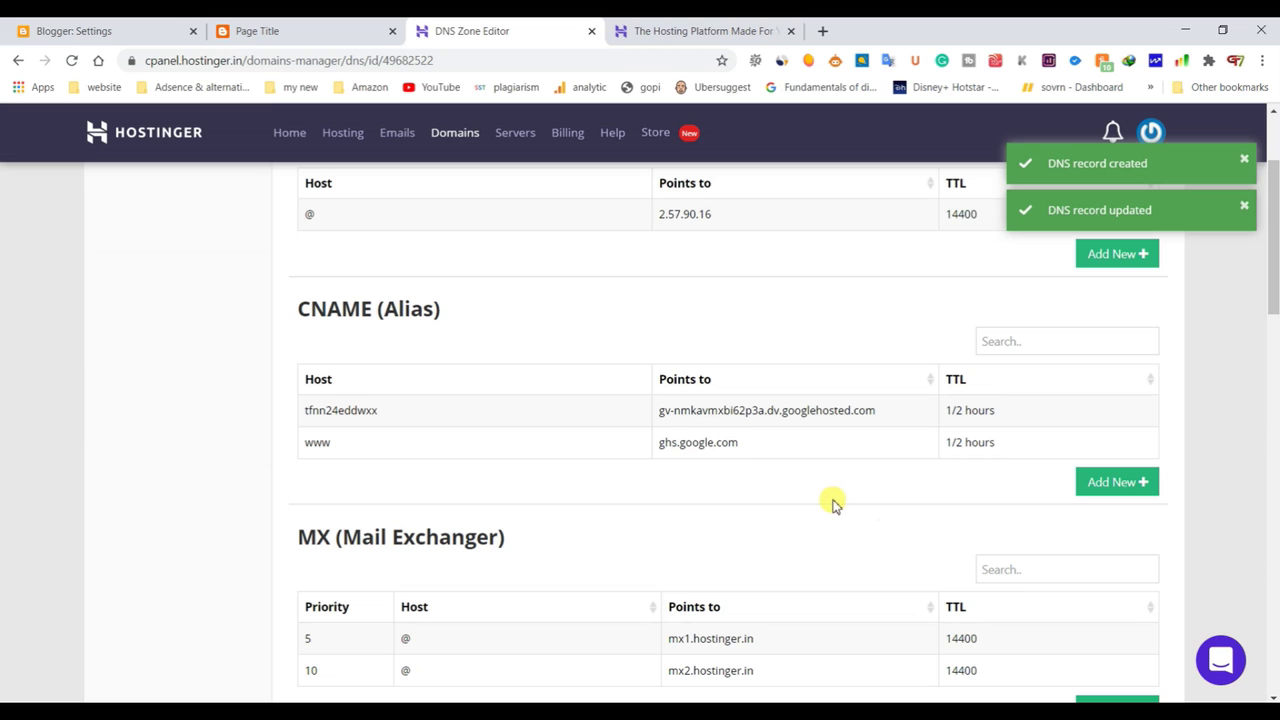
pyautogui.click(88, 32)
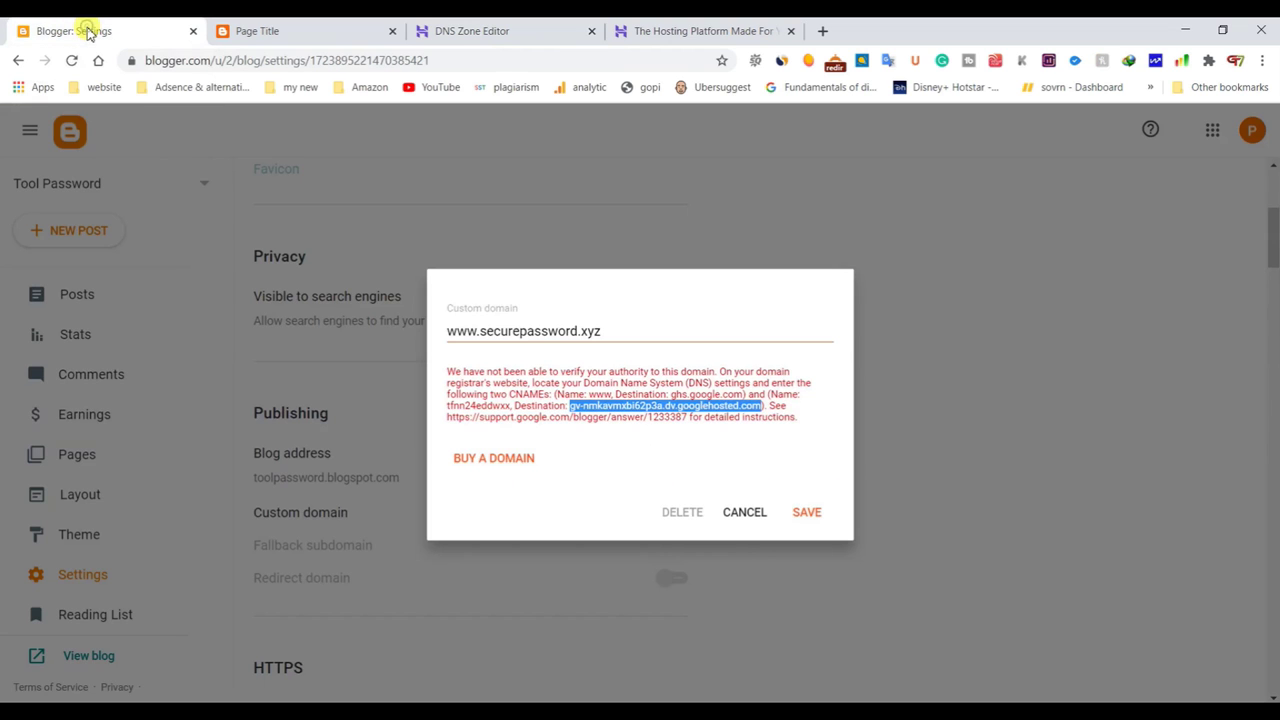
pyautogui.click(812, 515)
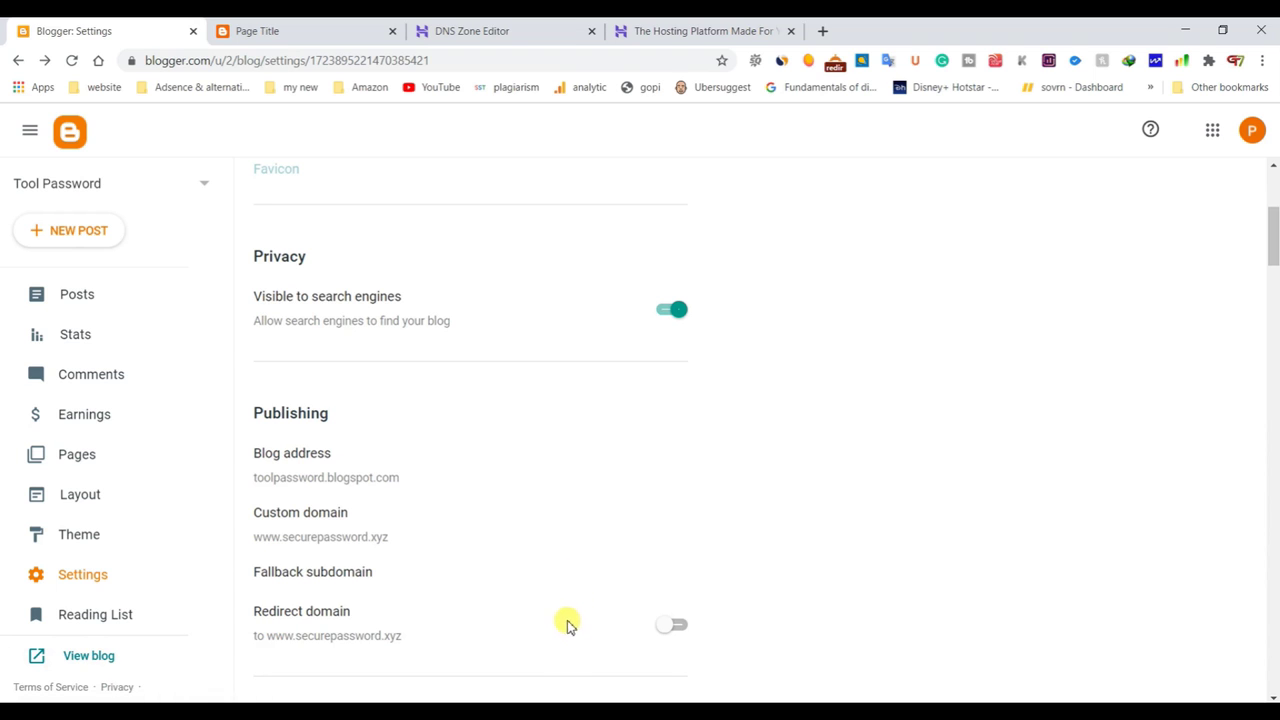
# - Reload the blog's toolpassword.blogspot.com page to check whether it redirects to the custom domain
pyautogui.click(283, 27)
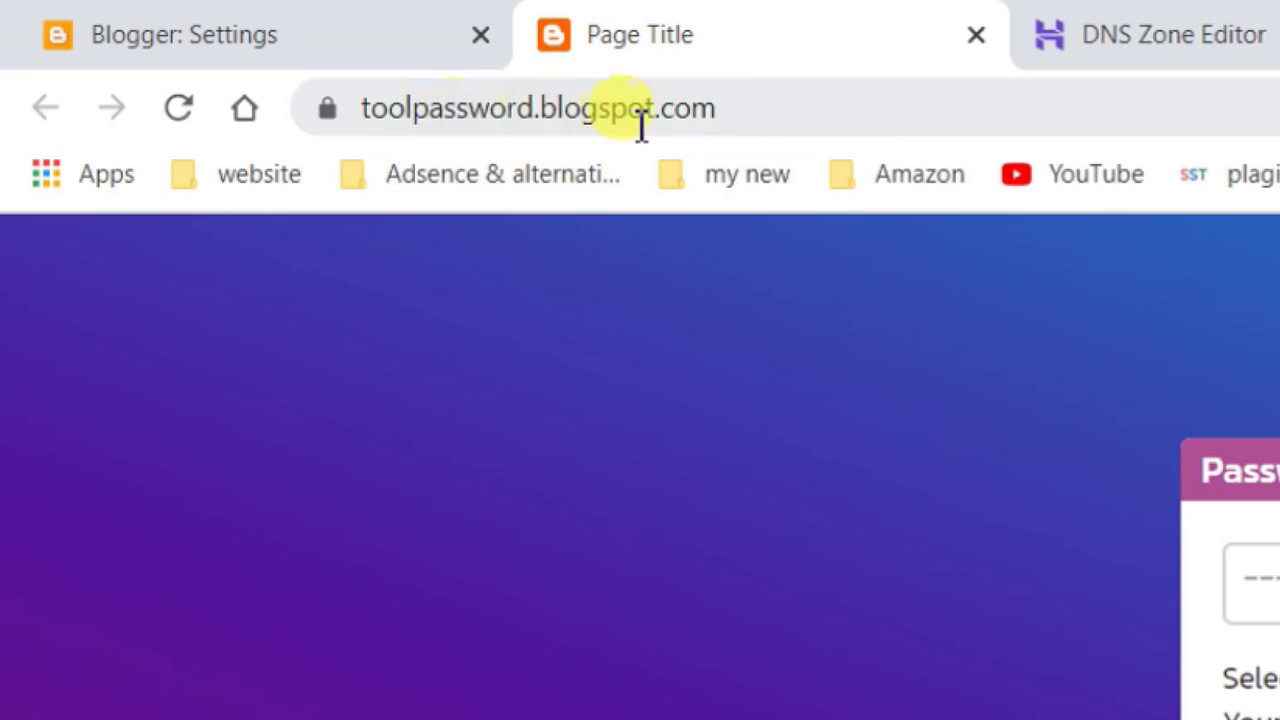
pyautogui.moveTo(297, 62); pyautogui.dragTo(216, 59)
pyautogui.click(178, 106)
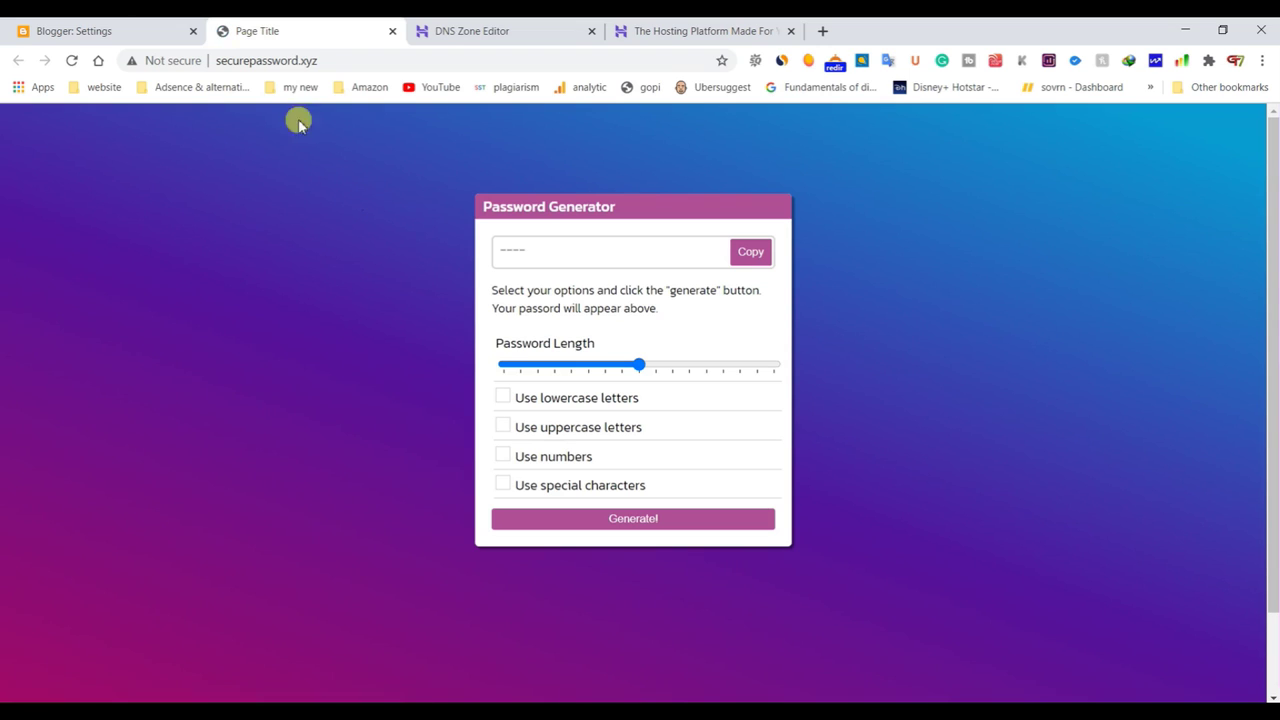
pyautogui.click(127, 26)
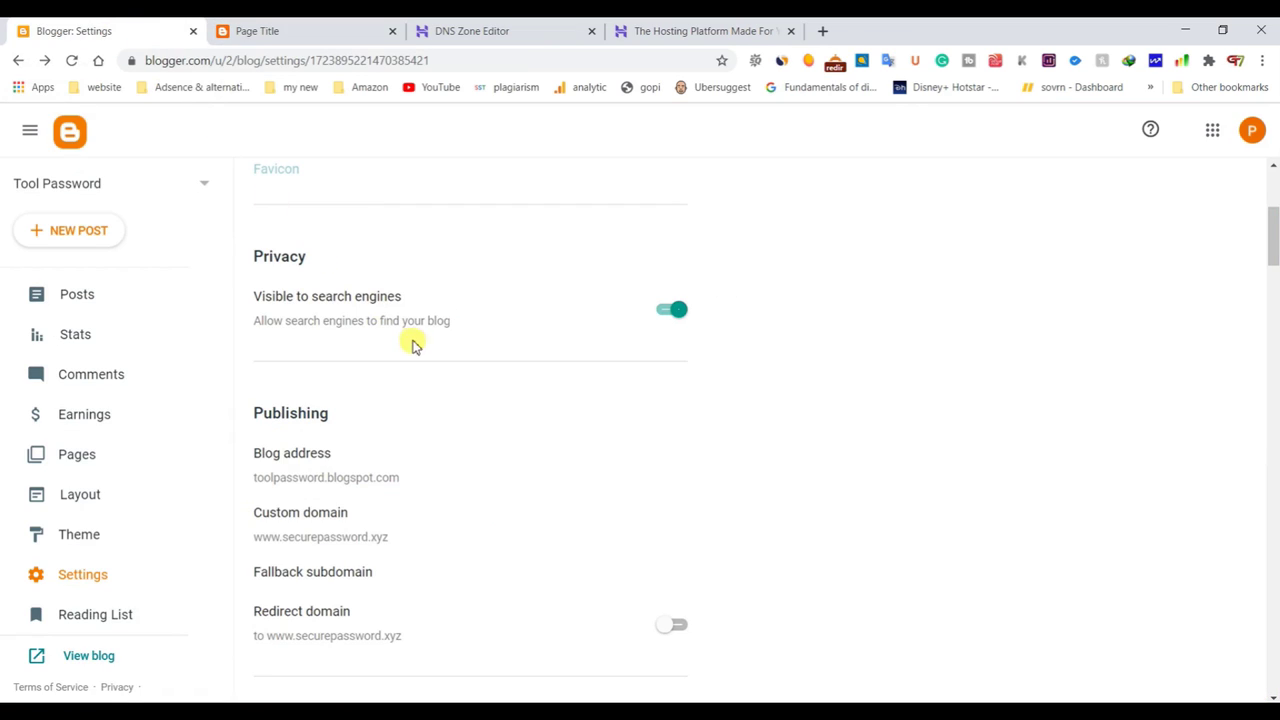
pyautogui.scroll(-3, 666, 486)
pyautogui.click(670, 460)
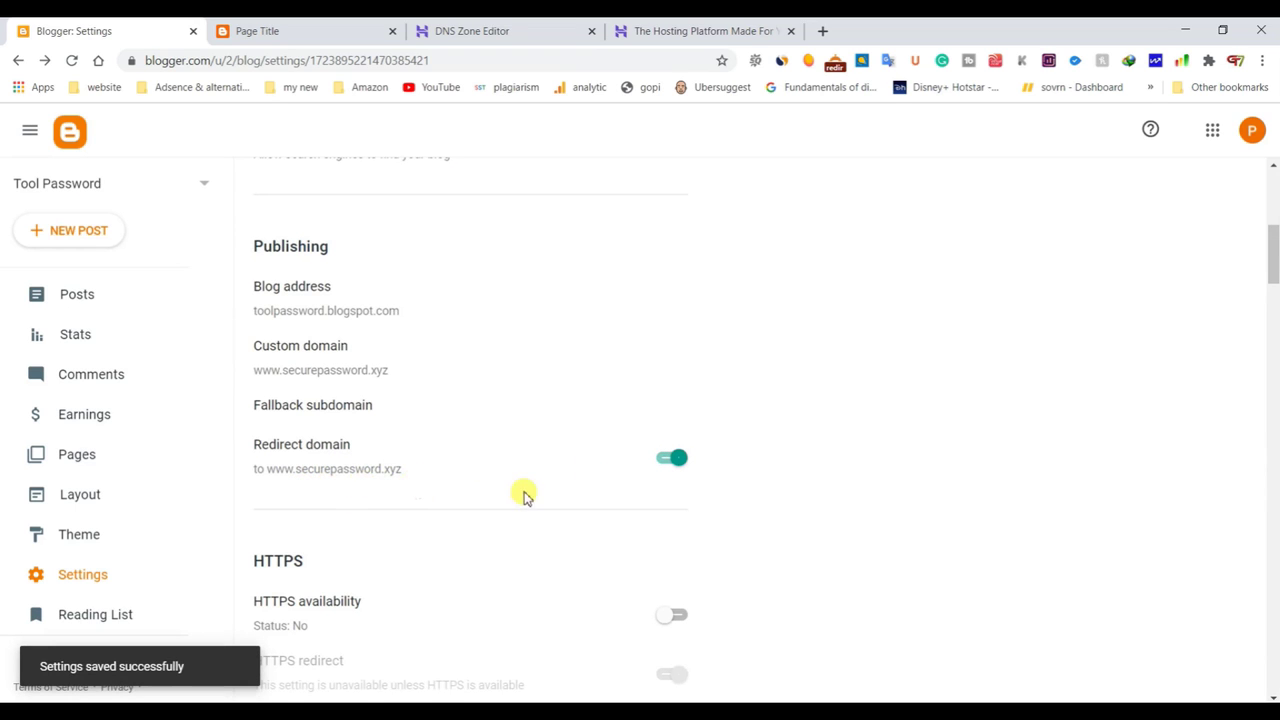
pyautogui.scroll(-3, 608, 500)
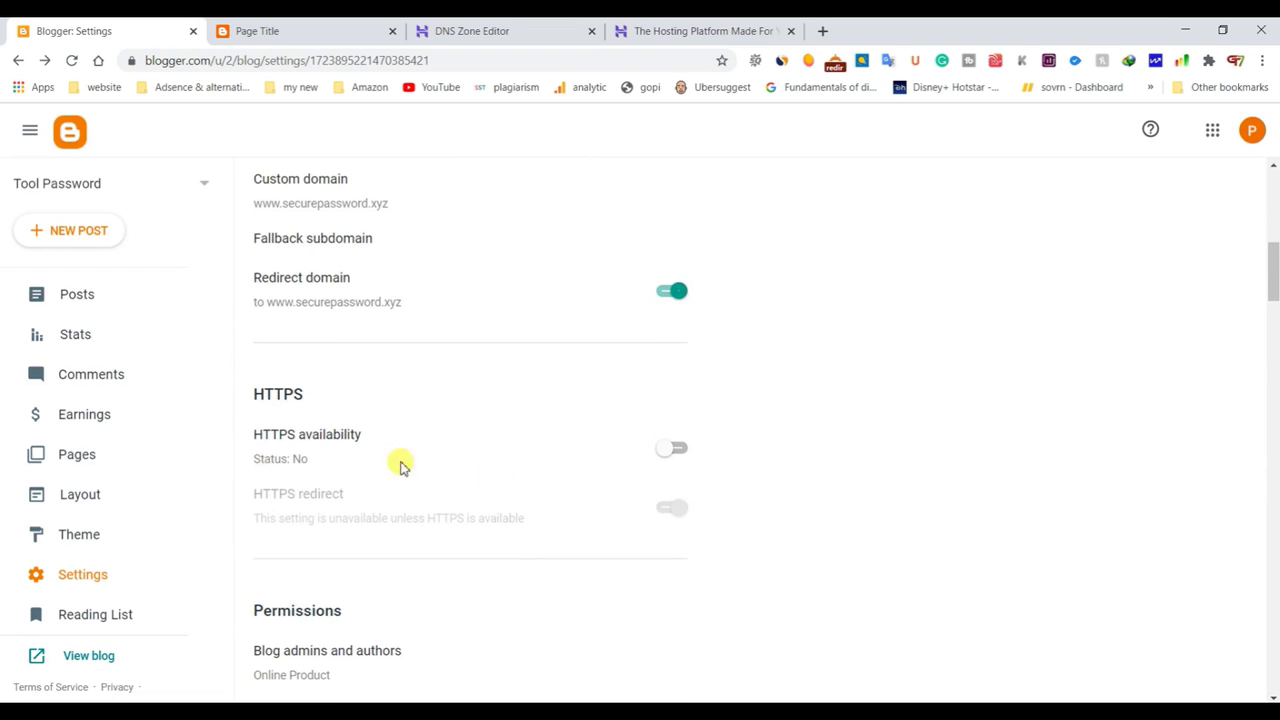
pyautogui.click(675, 449)
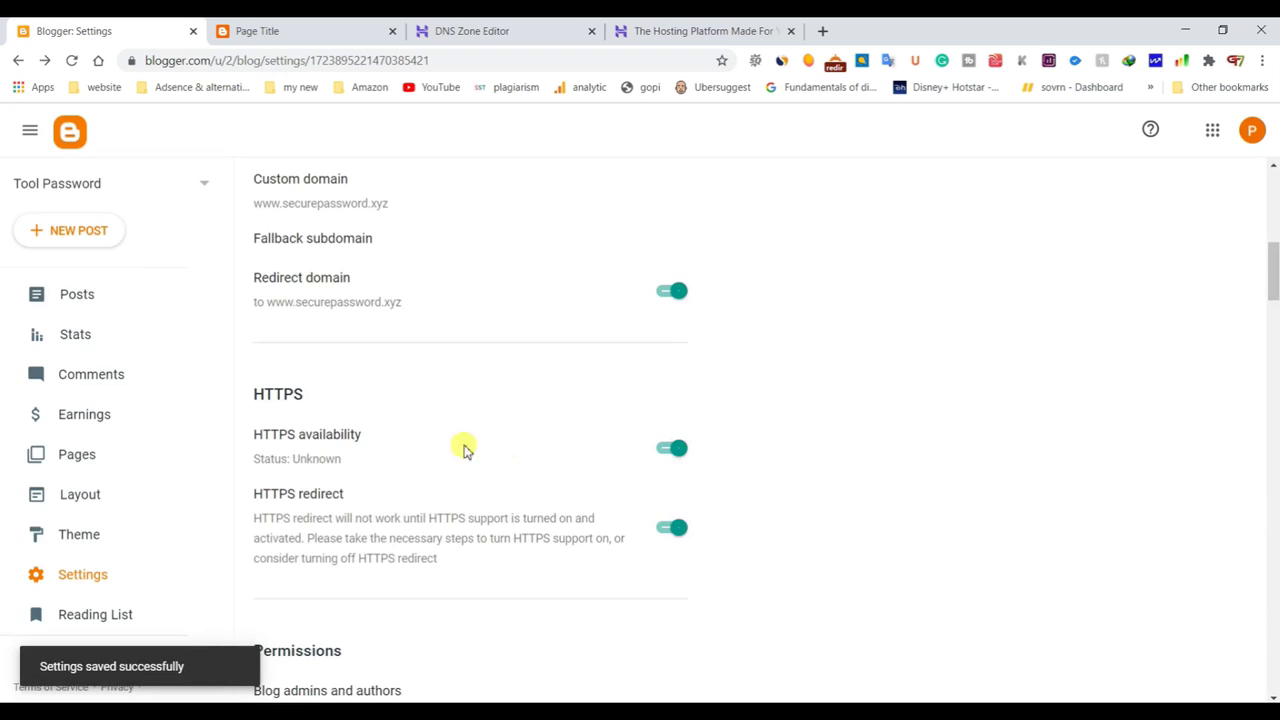
pyautogui.scroll(-4, 575, 443)
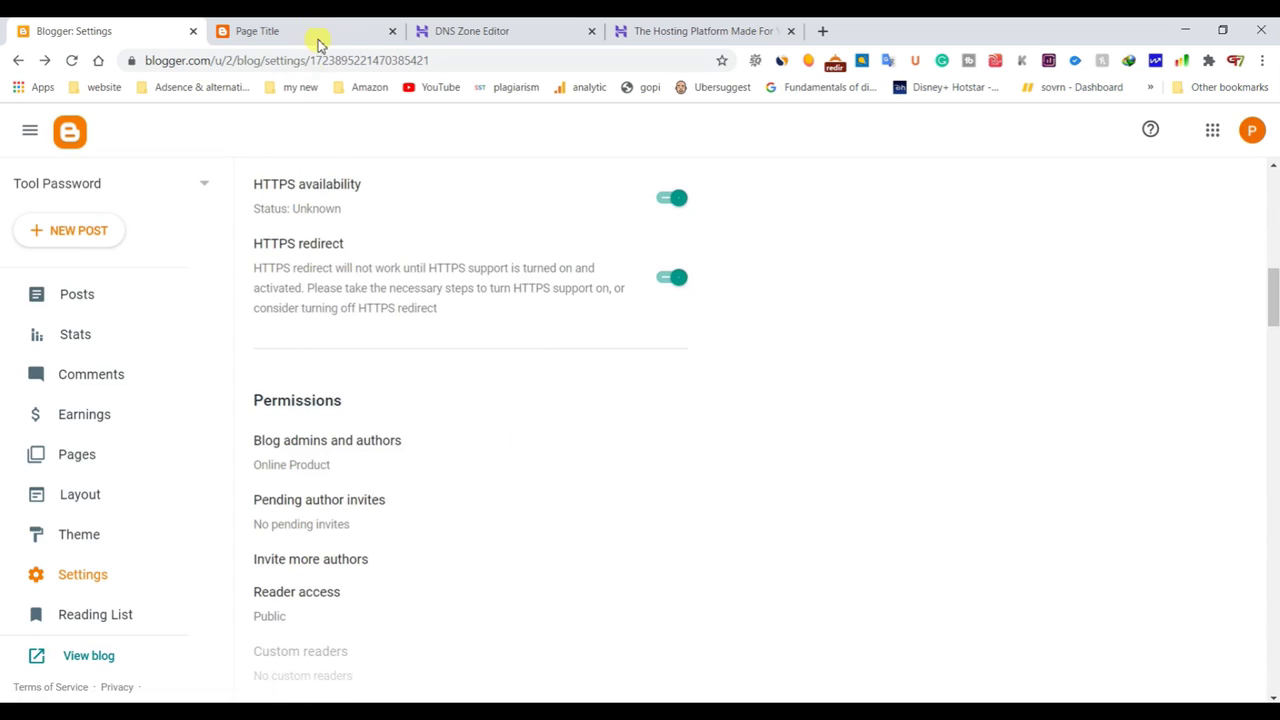
# - Reload the securepassword.xyz page and check its connection security and whether the site loads
pyautogui.click(315, 36)
pyautogui.click(172, 132)
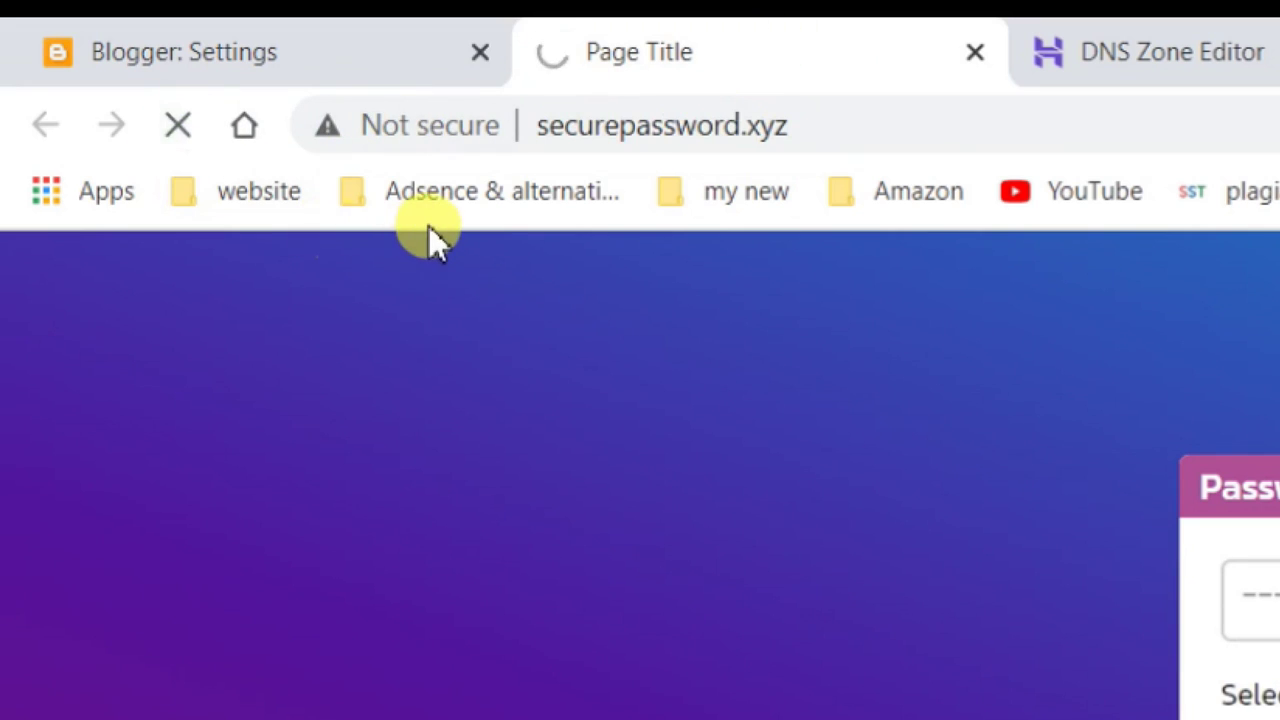
pyautogui.press('F5')
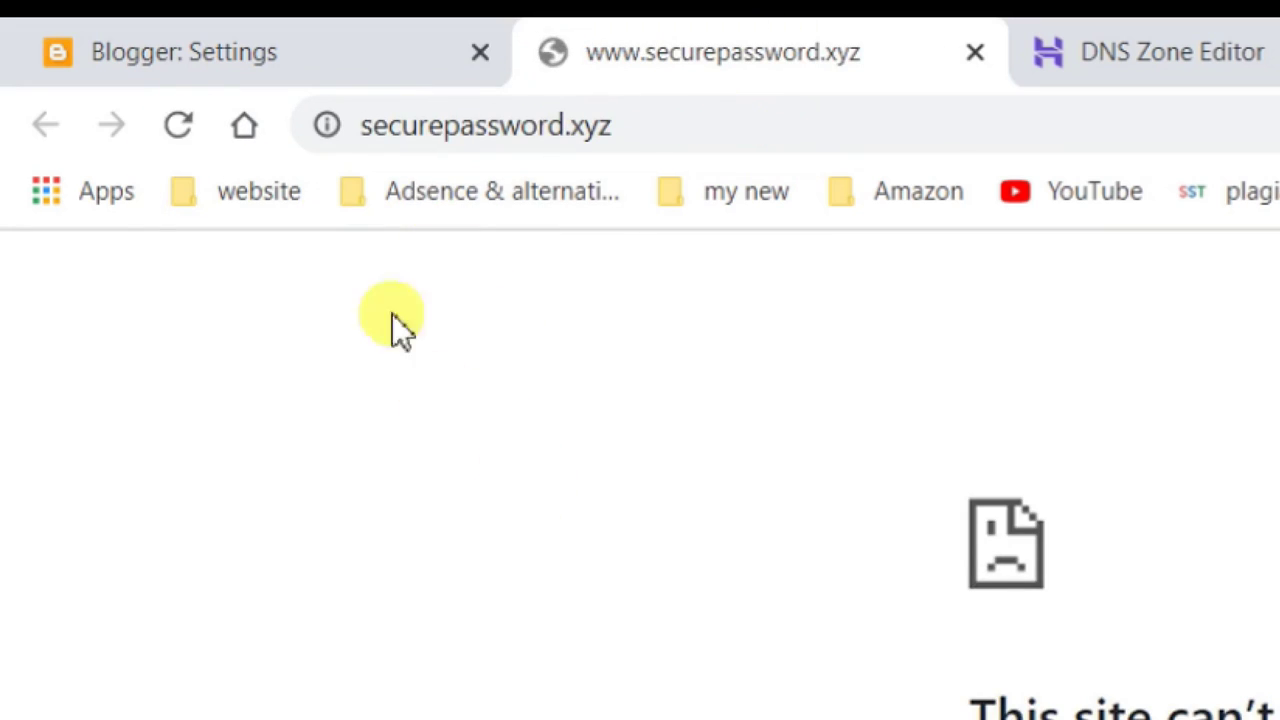
pyautogui.click(326, 126)
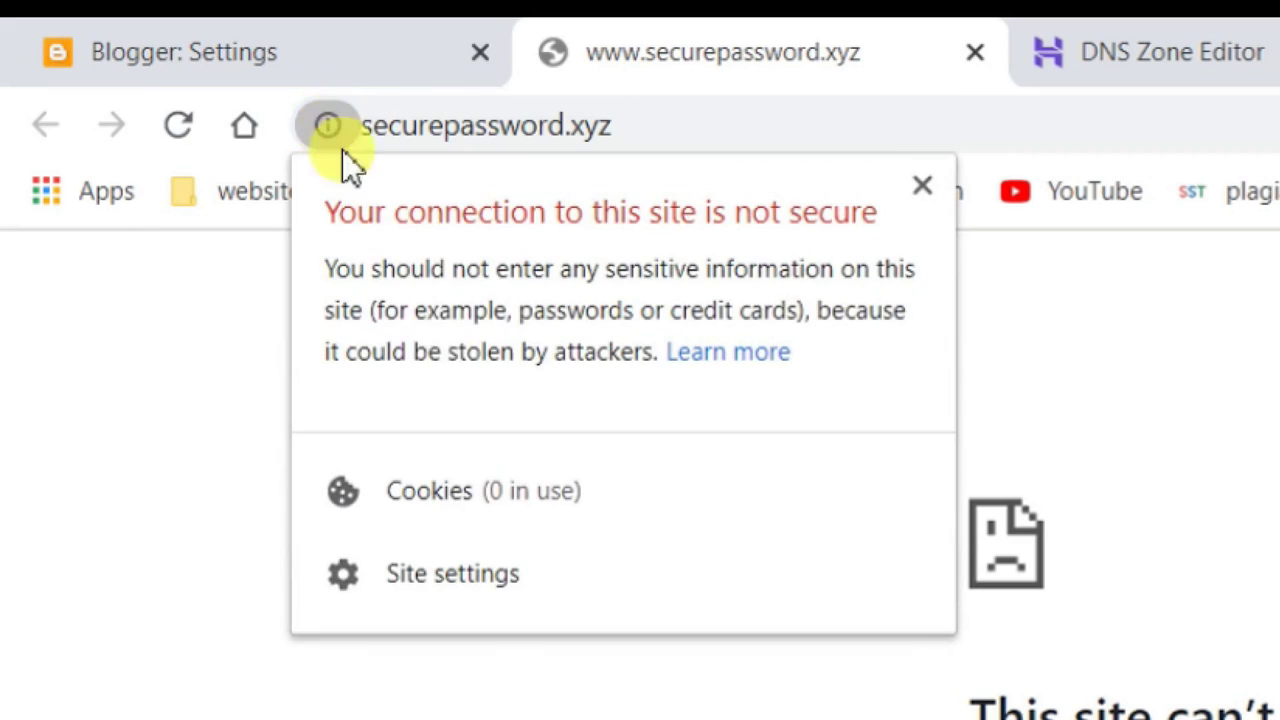
pyautogui.click(480, 686)
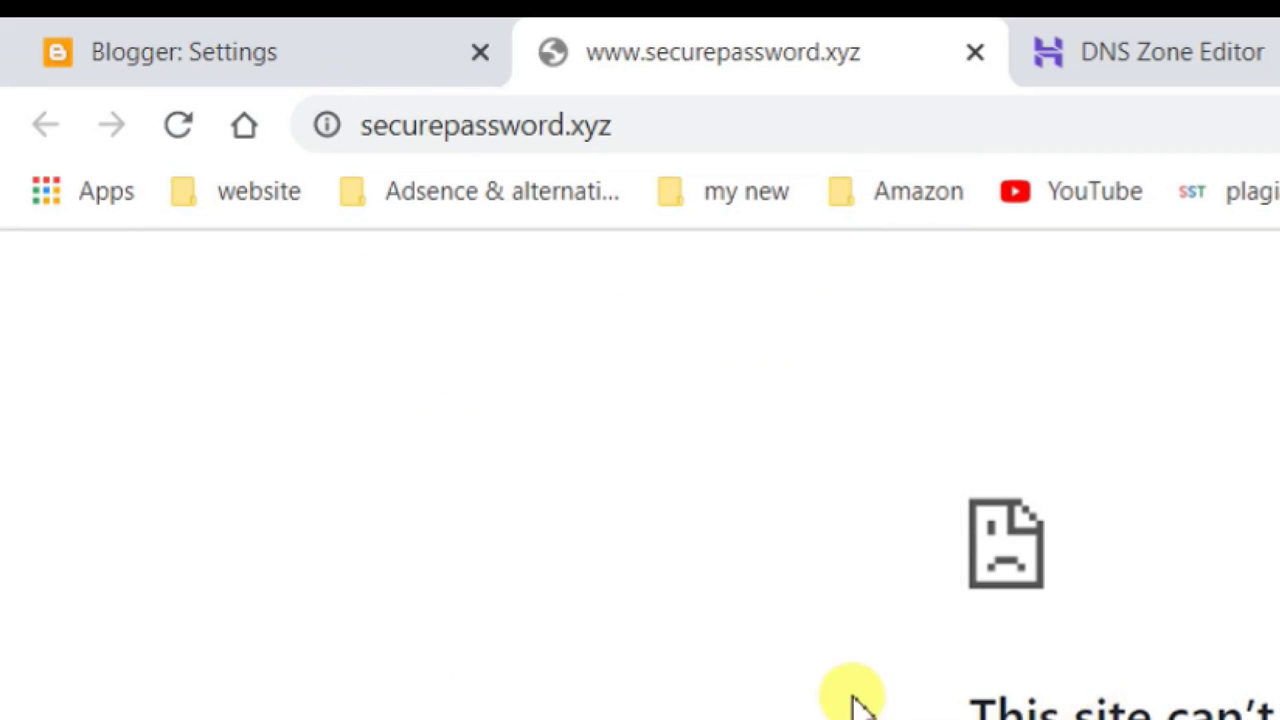
pyautogui.moveTo(851, 705); pyautogui.dragTo(1000, 719)
pyautogui.press('F5')
pyautogui.click(445, 471)
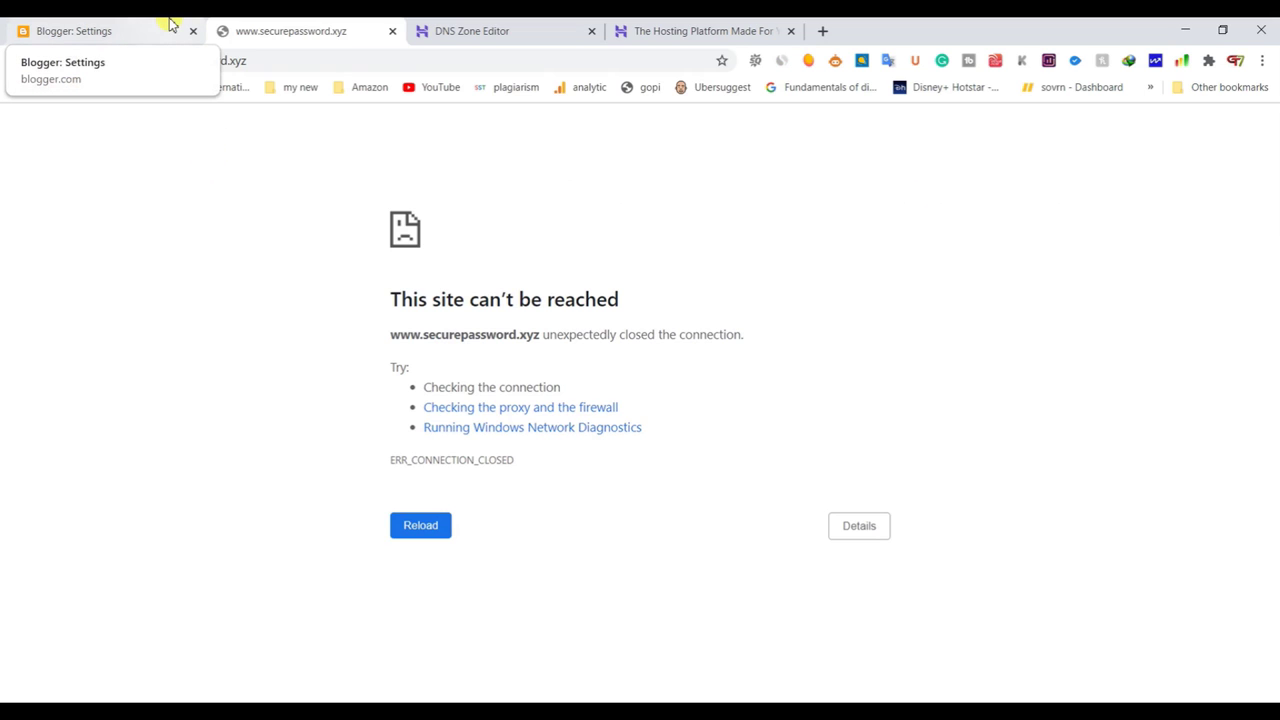
# - Return to Blogger and review the blog's publishing and HTTPS settings
pyautogui.click(118, 28)
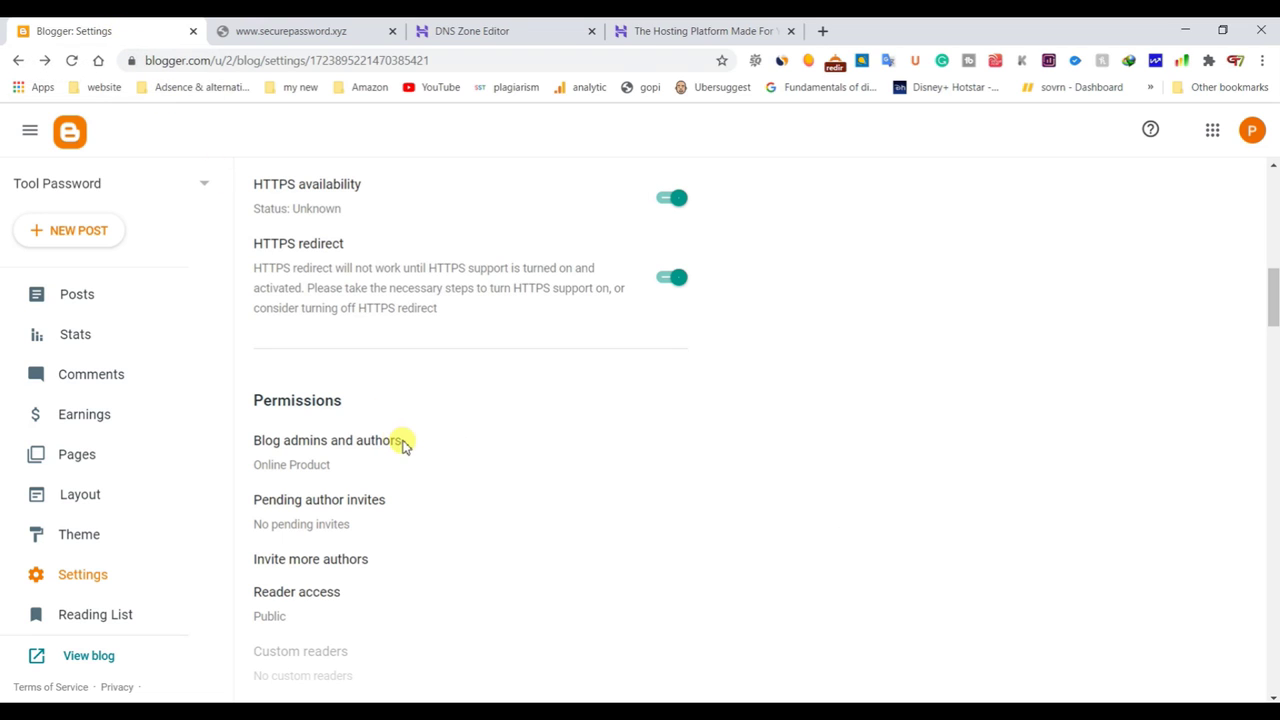
pyautogui.scroll(4, 405, 444)
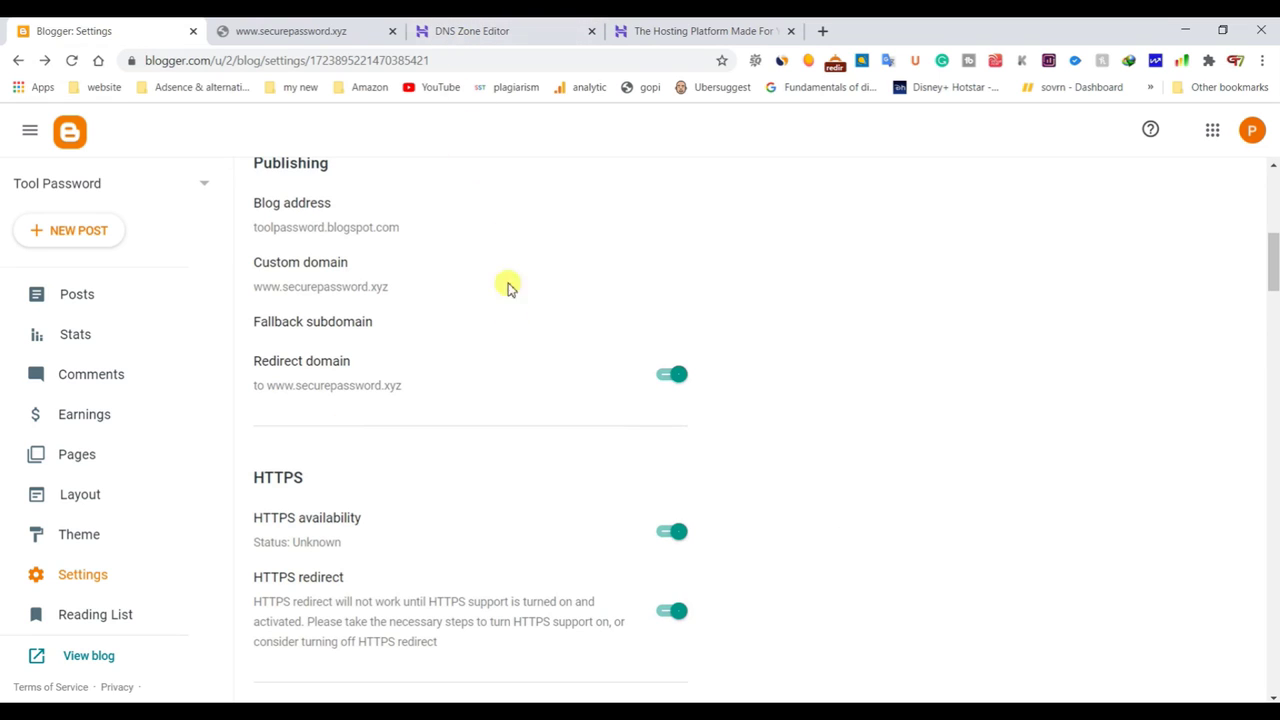